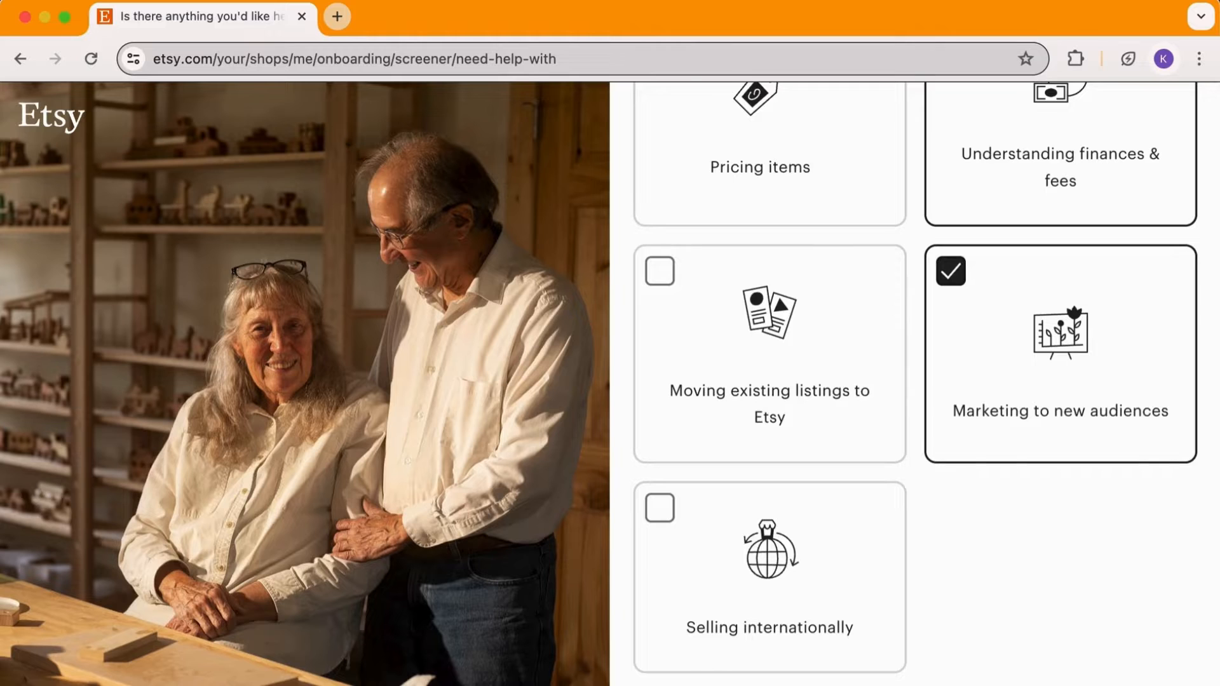
Continue past the help-topics screener and enter KtExoticSnacks as the shop name
scroll(1002, 677, down, 2)
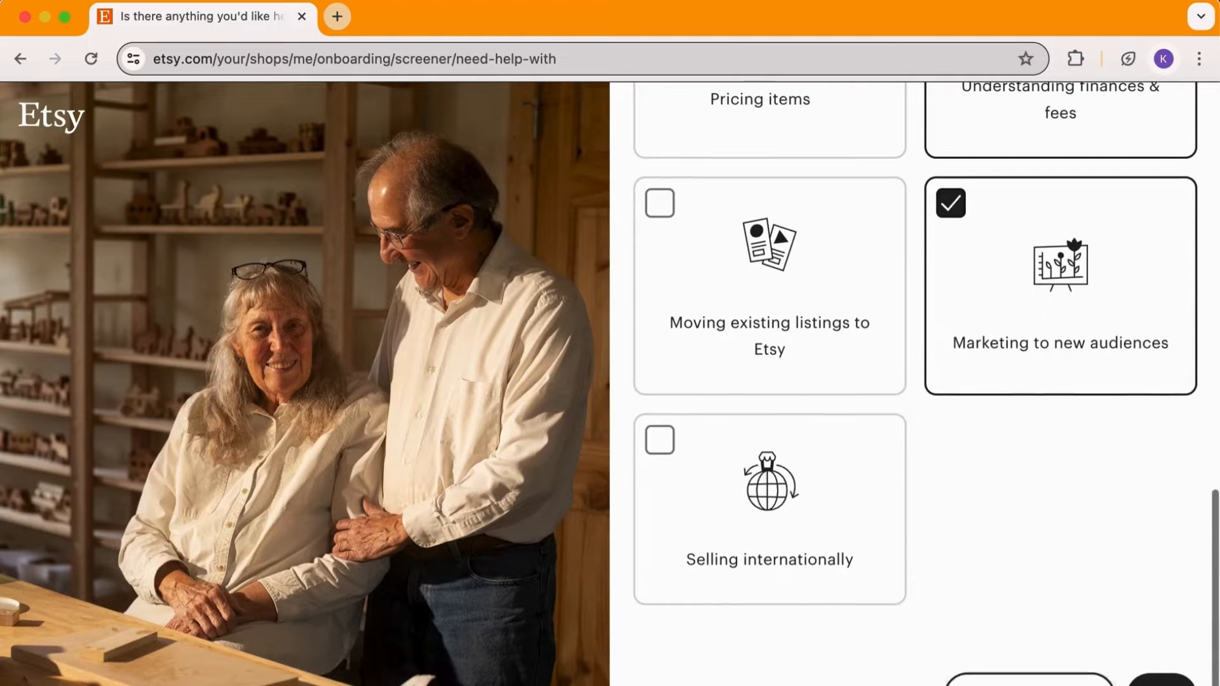
click(1161, 681)
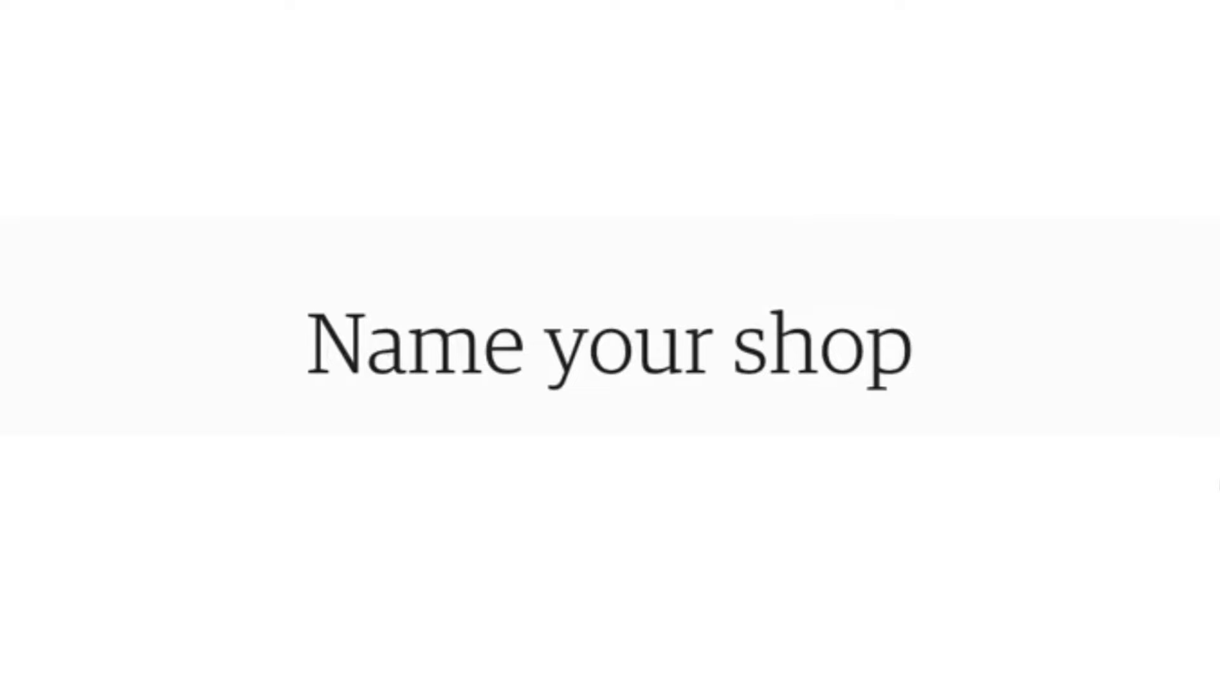
click(666, 487)
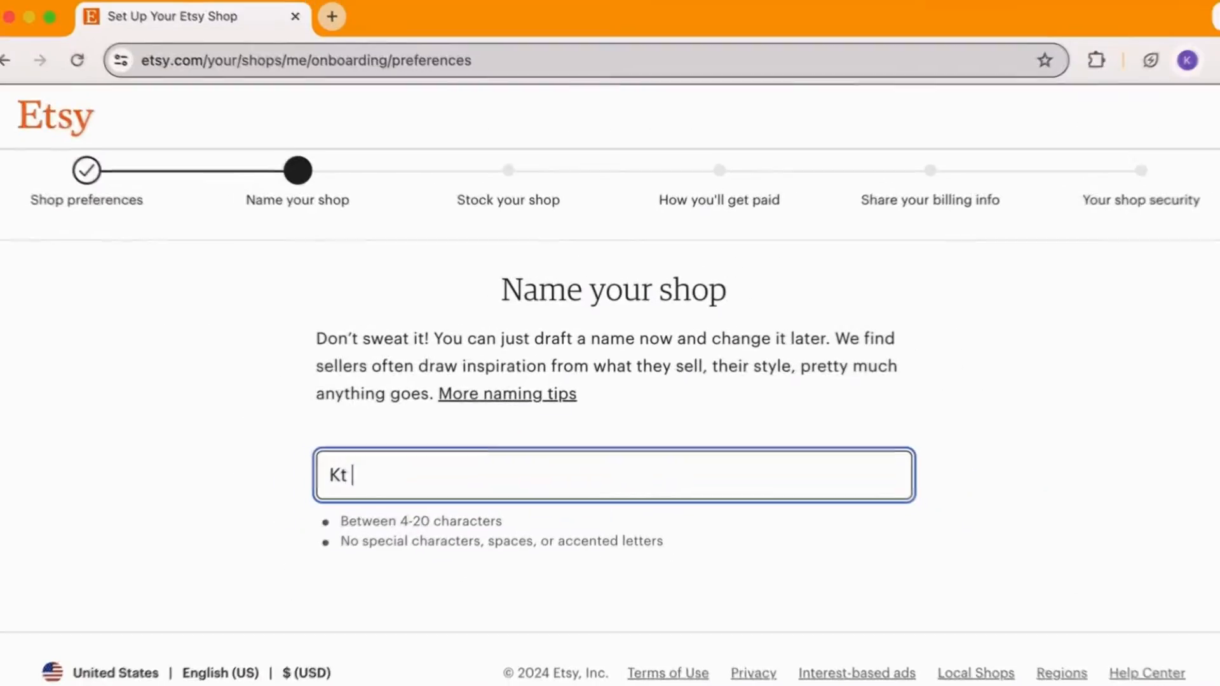
text(E)
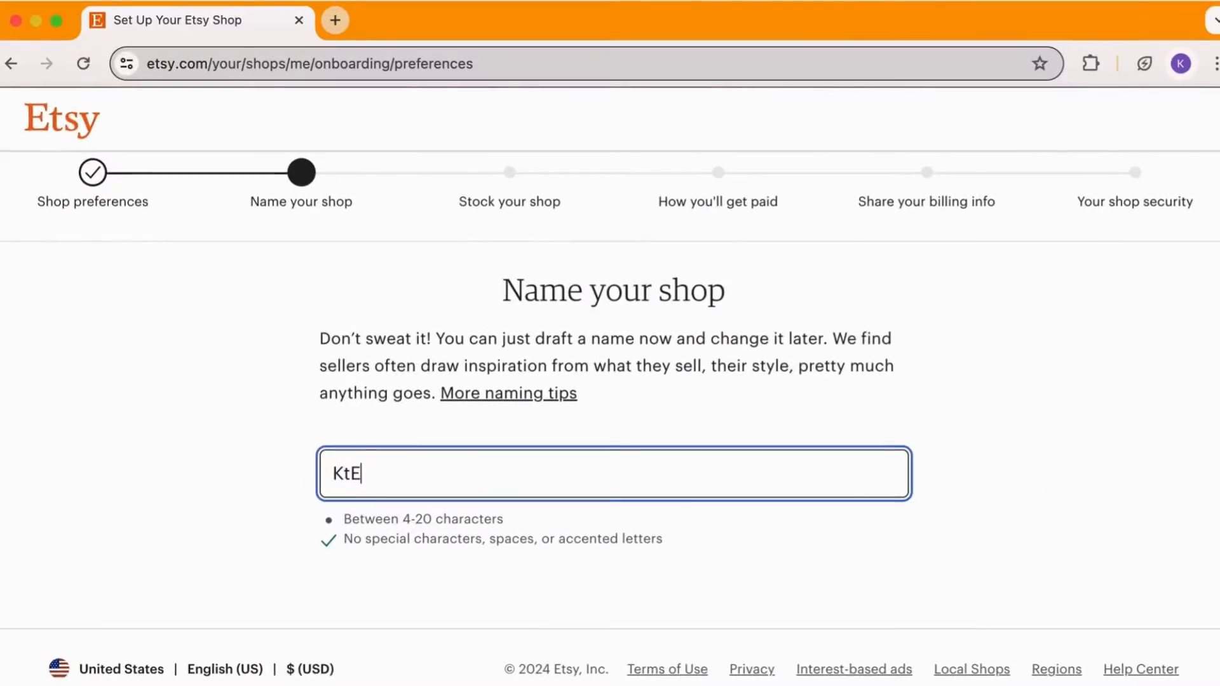
text(xoticSn)
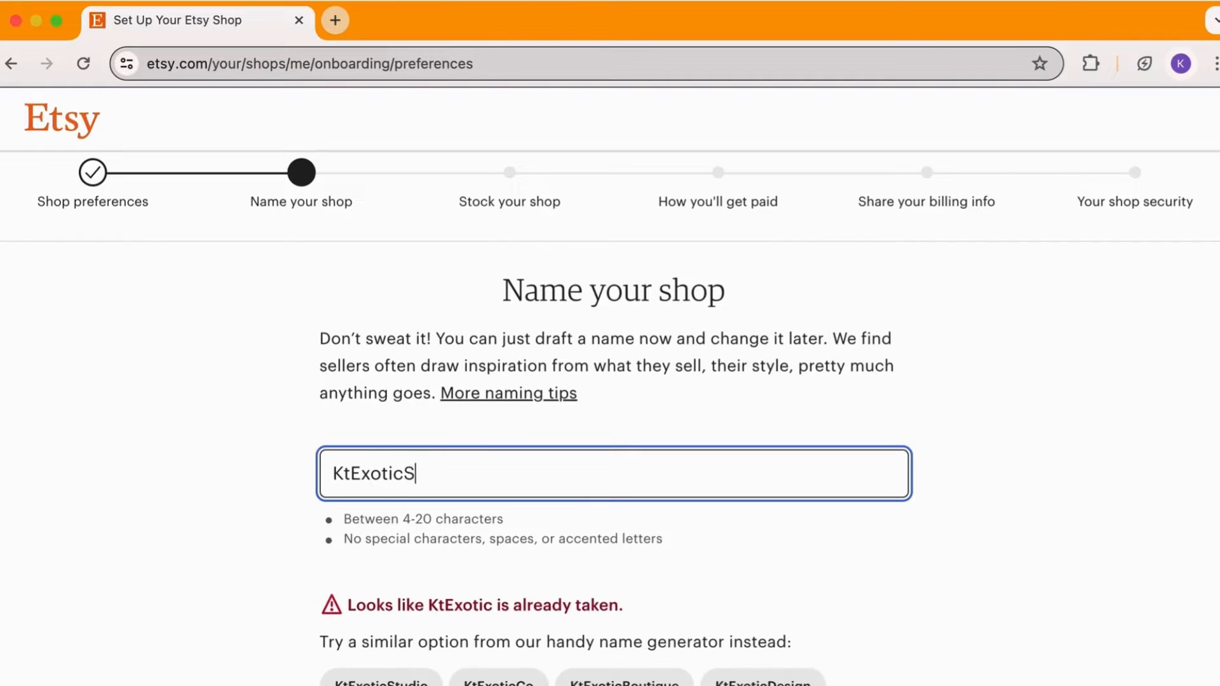
text(acks)
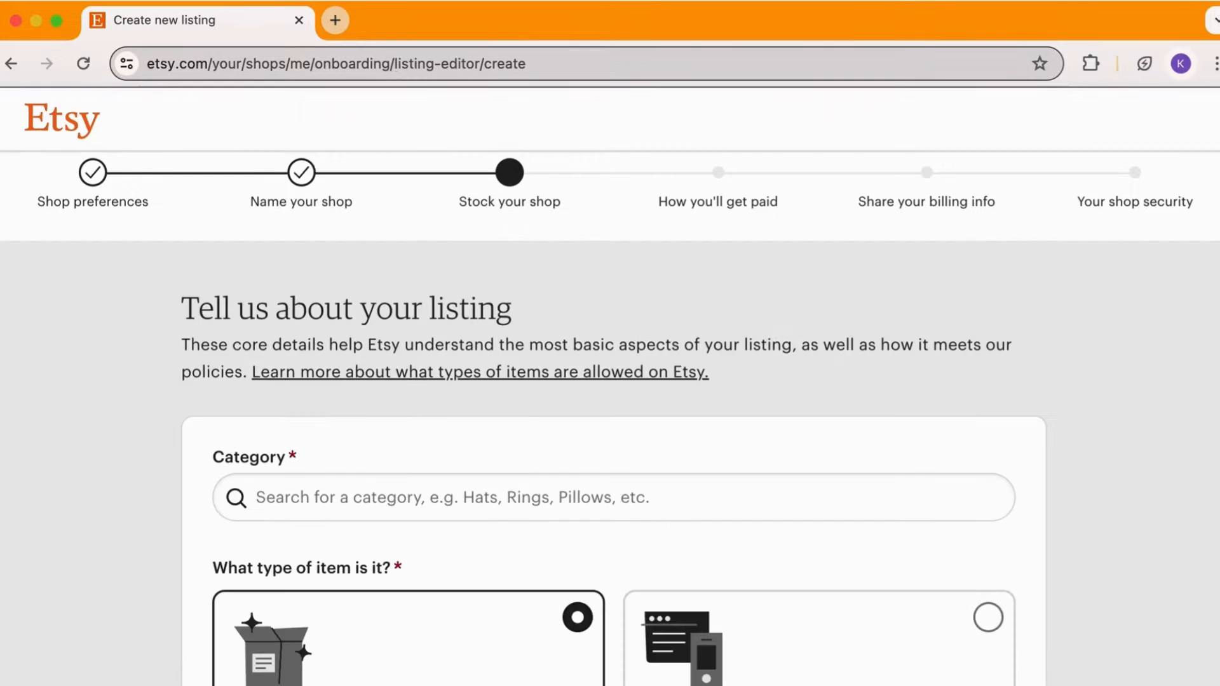
Search the listing categories for candy and choose Candy
click(449, 497)
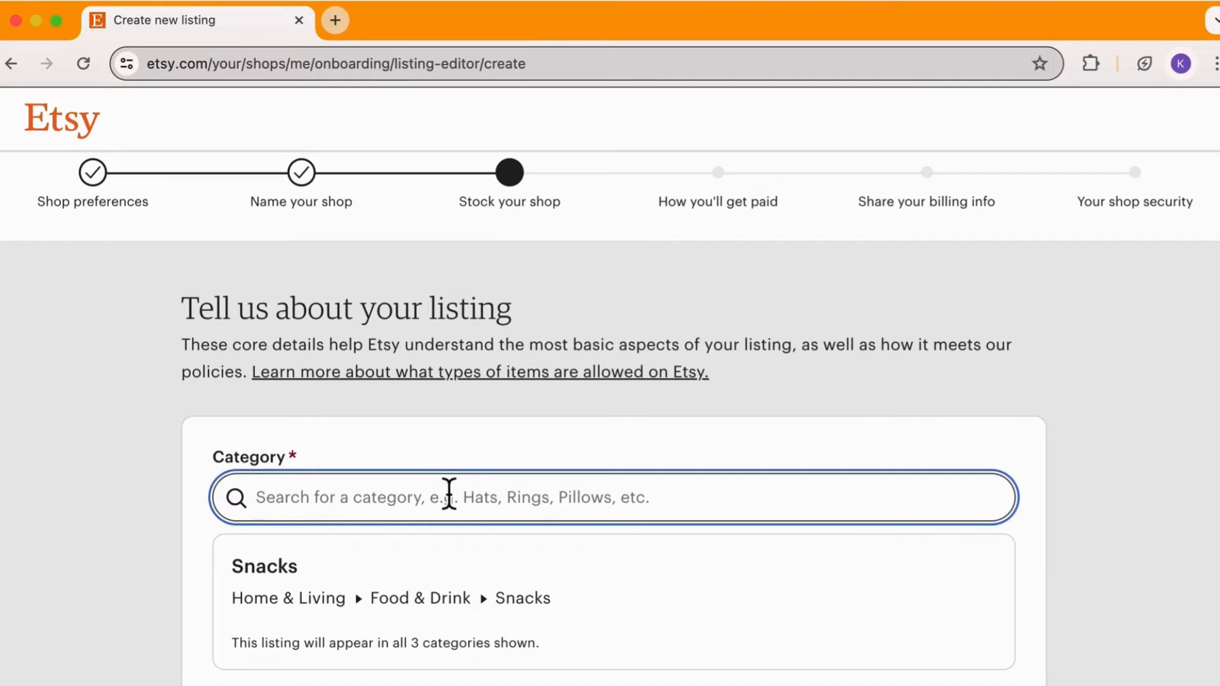
text(candy)
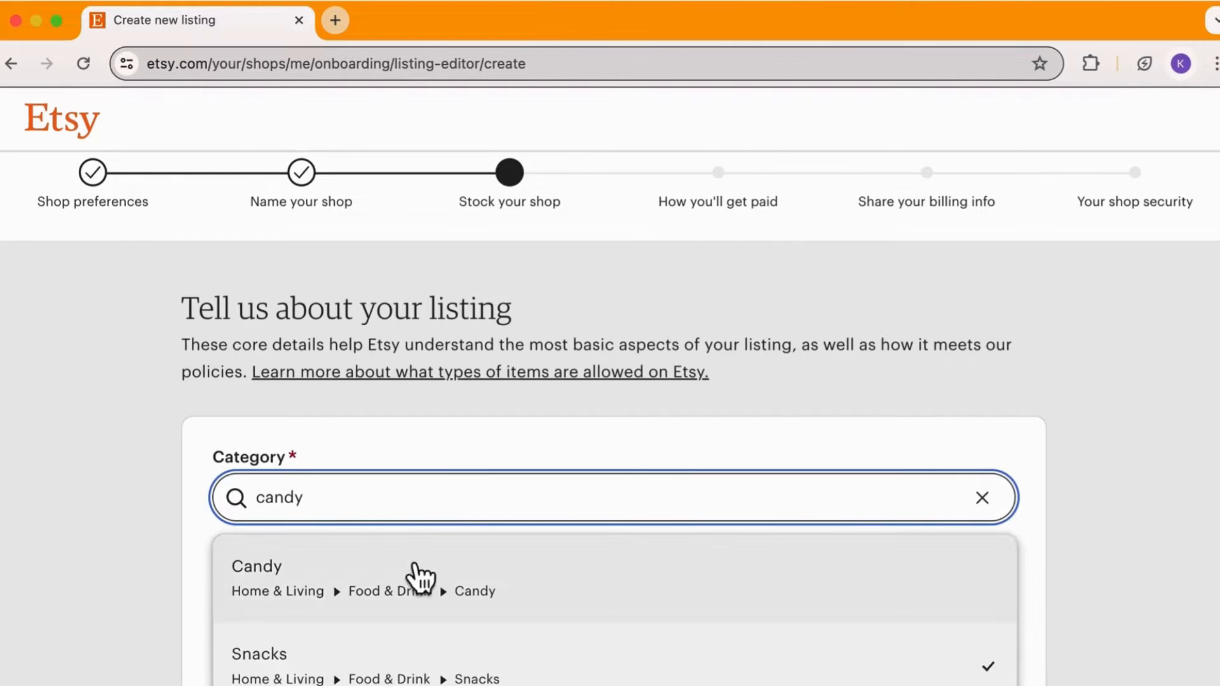
click(414, 572)
Set who made the item to Another company or person
scroll(444, 672, down, 5)
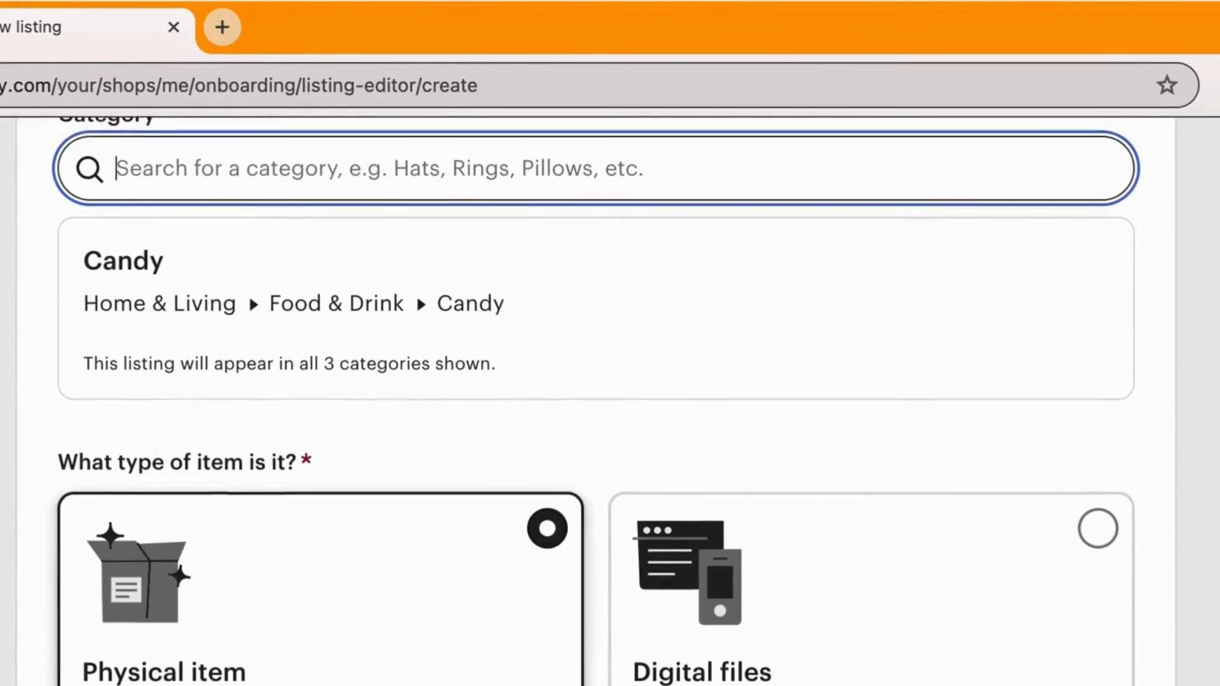
scroll(595, 401, down, 1)
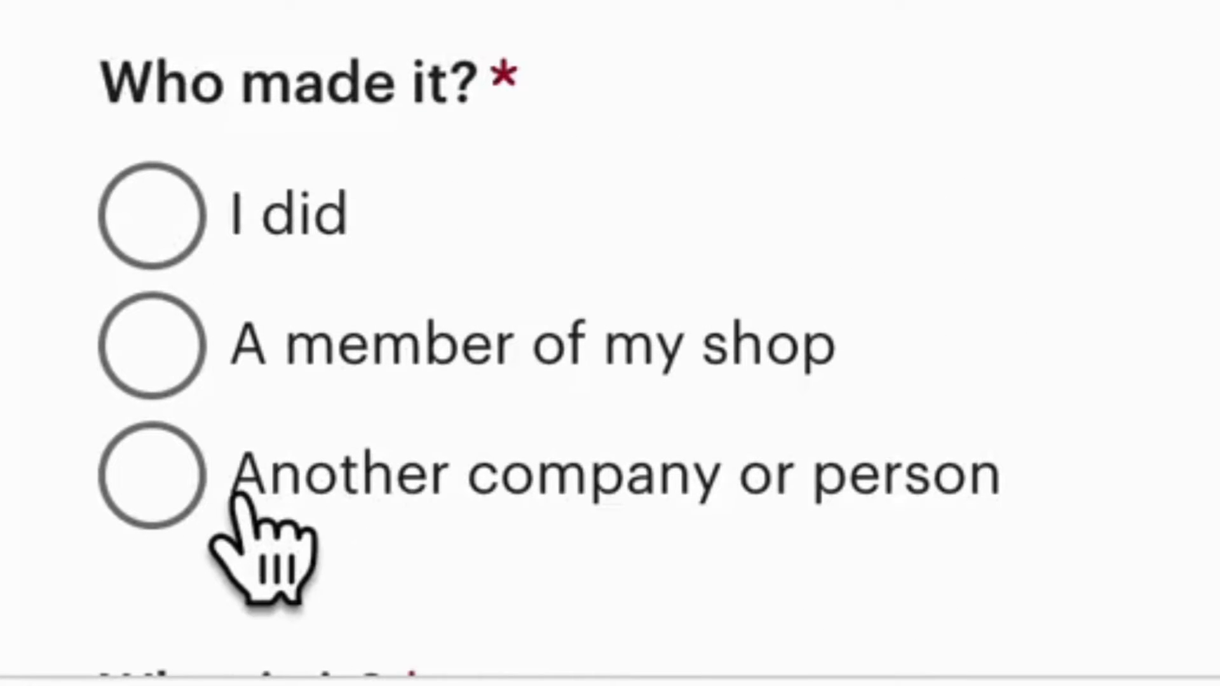
click(238, 499)
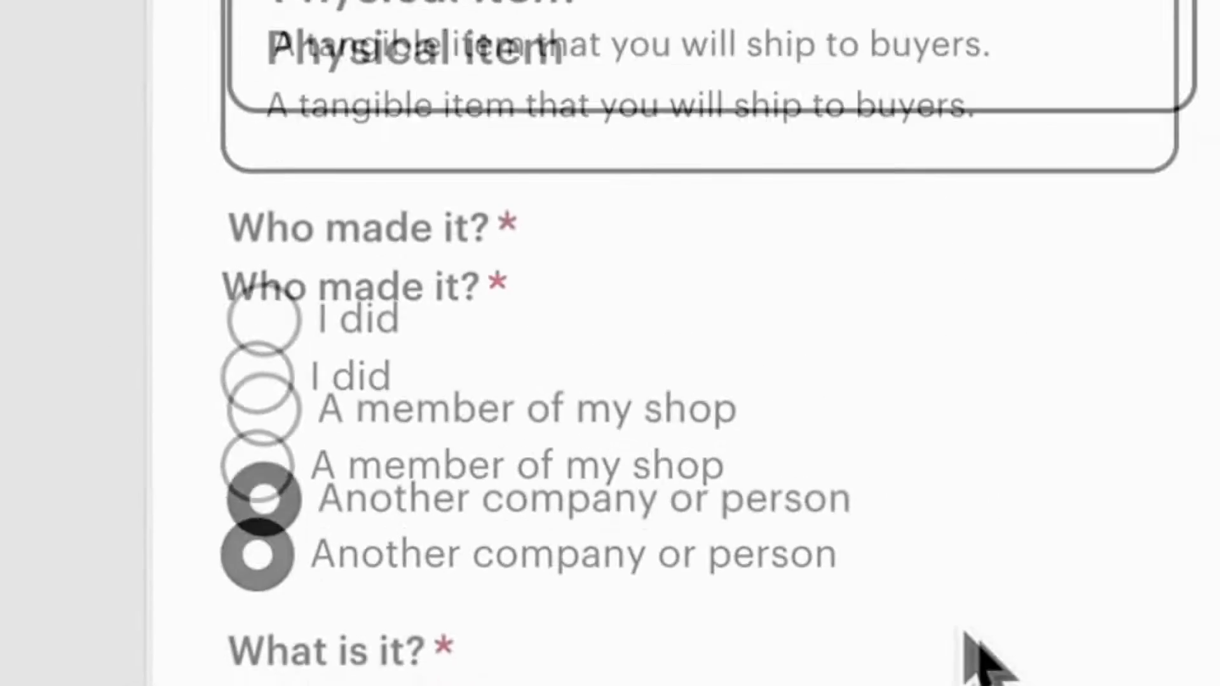
scroll(965, 634, down, 2)
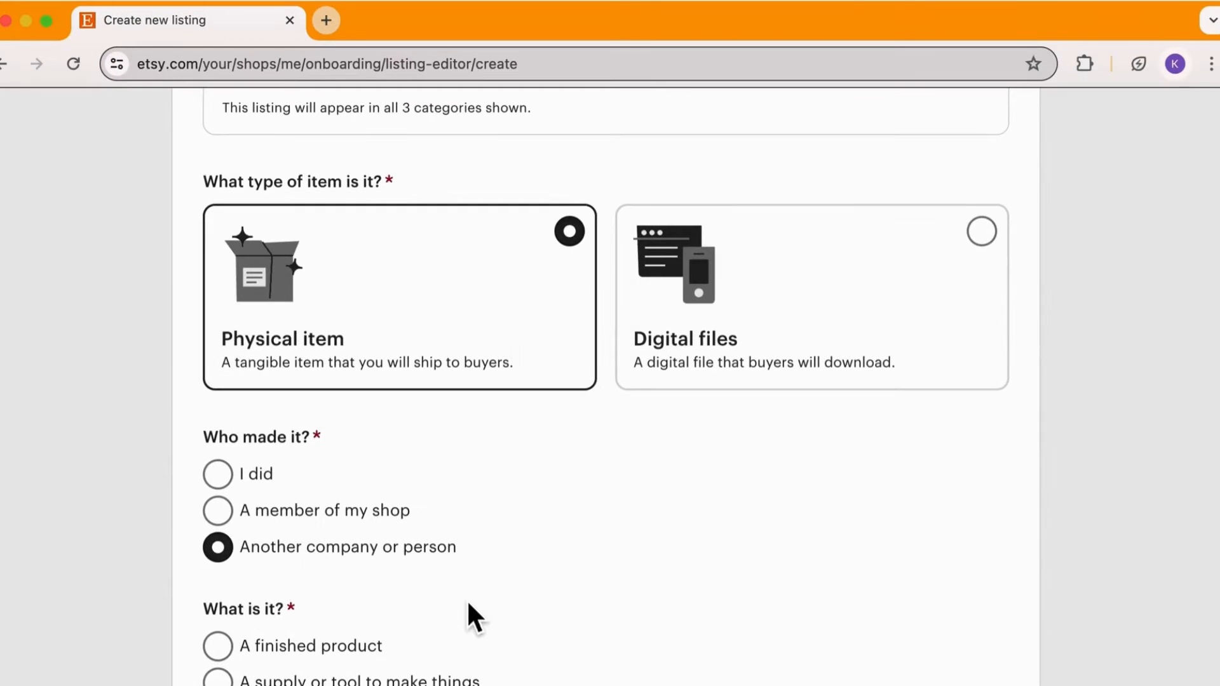
Set what the item is to A finished product and when it was made to Made To Order
scroll(468, 603, up, 1)
scroll(578, 559, down, 3)
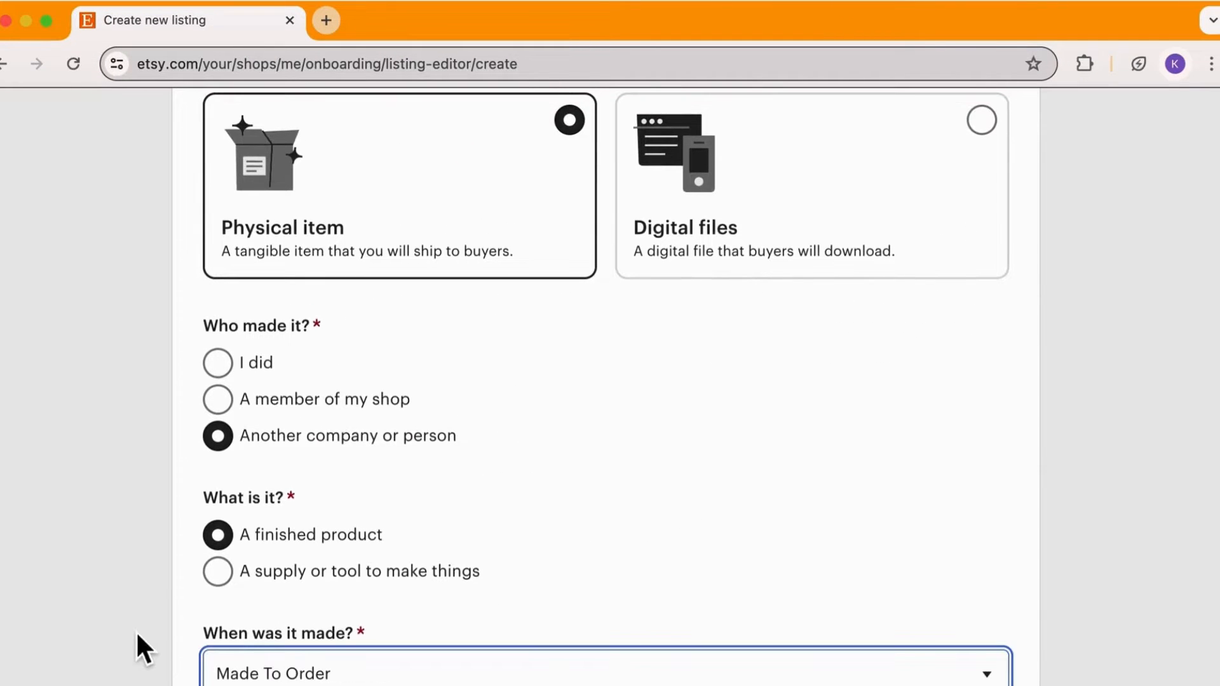
scroll(360, 556, down, 3)
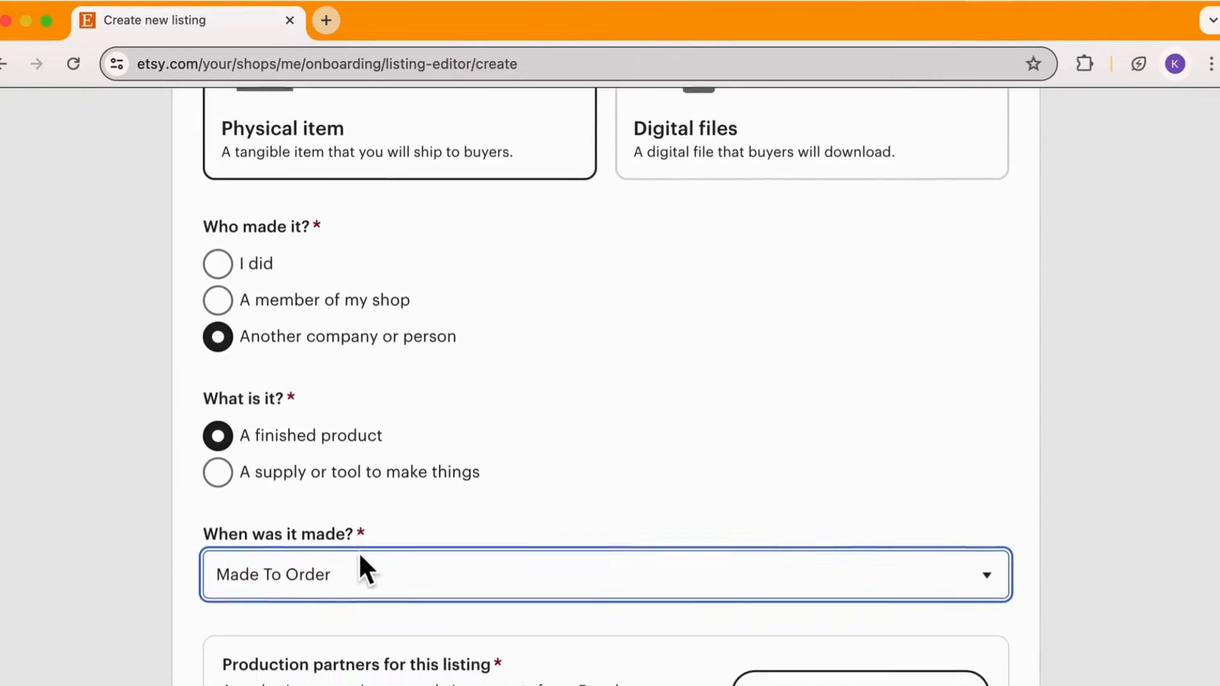
scroll(360, 556, down, 1)
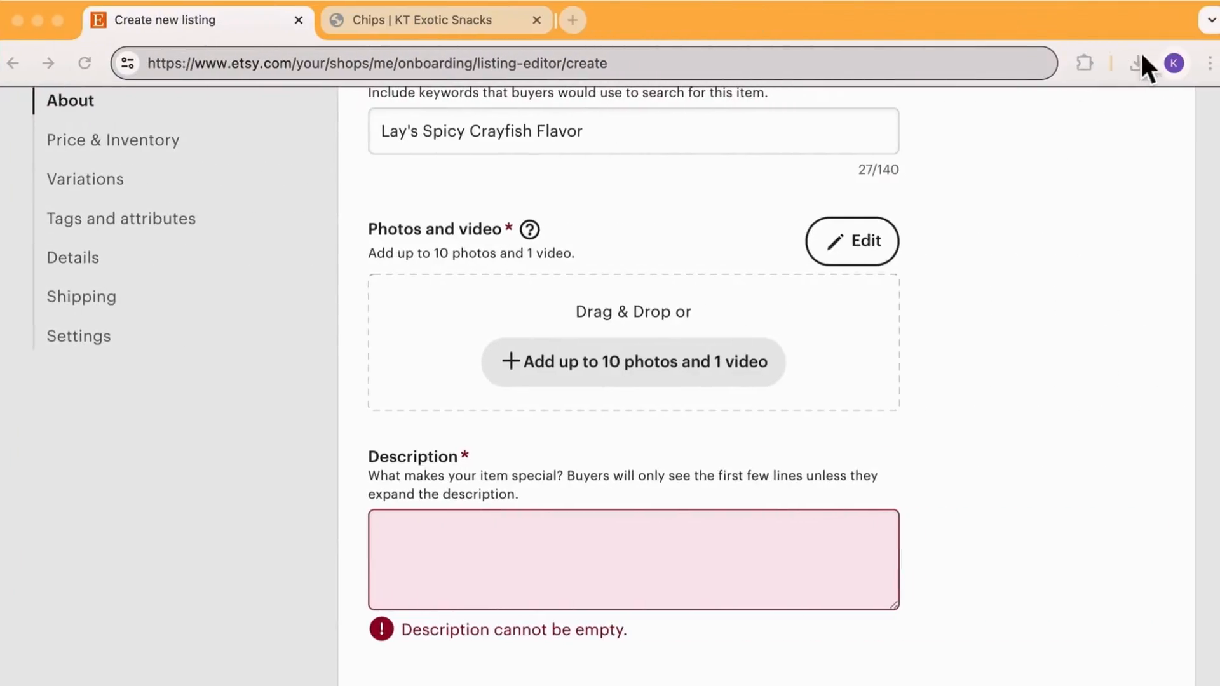
Upload the downloaded chips photo and paste the product description into the Description field
click(1164, 62)
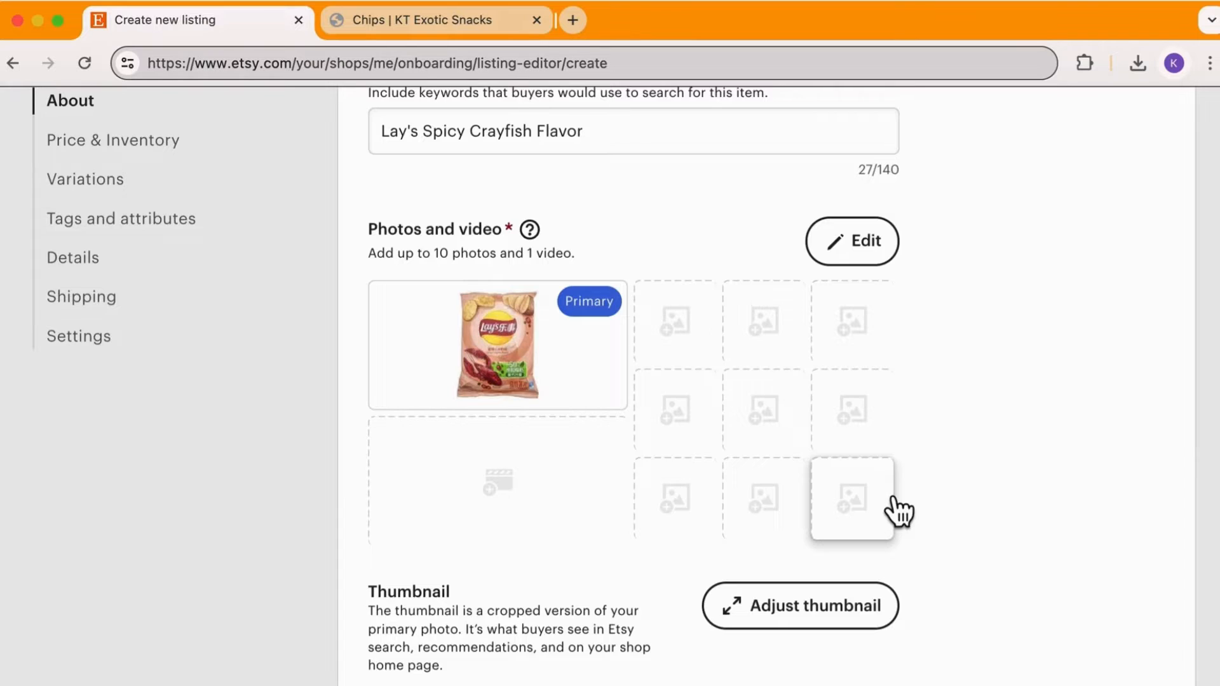
scroll(885, 504, down, 5)
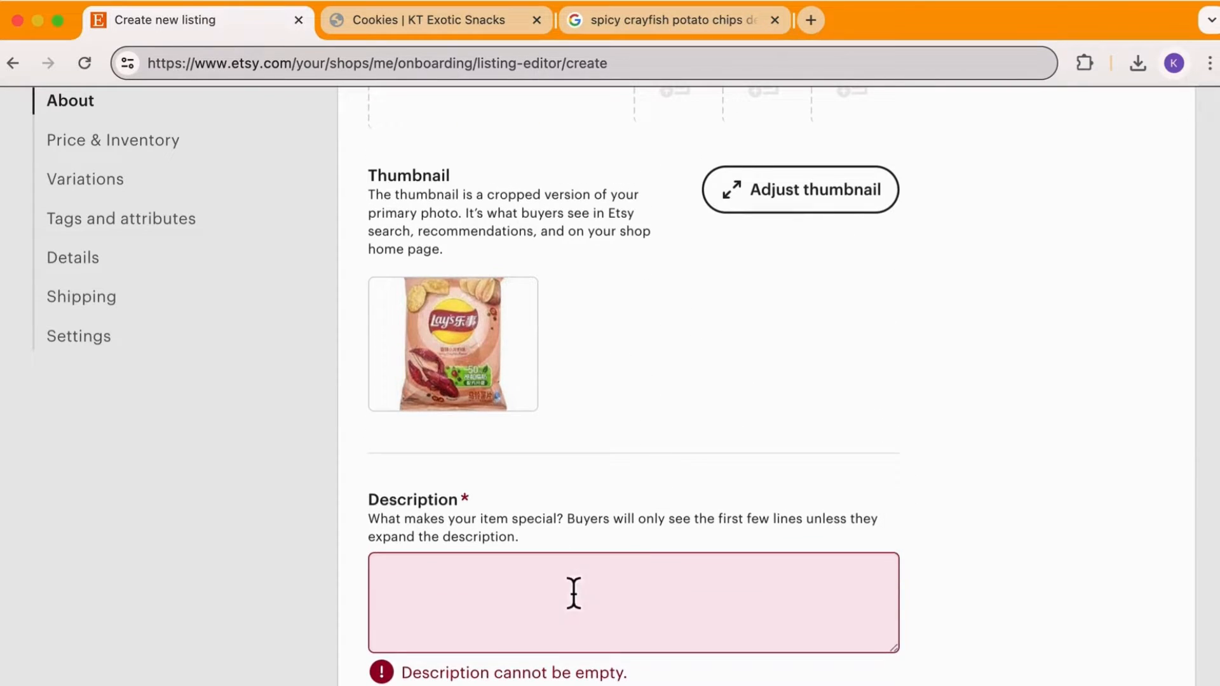
click(572, 591)
text(Spice up your life with these delightful spicy crayfish potato chips! While diving into this bag, you'll find a bold, fiery seafood flavor.)
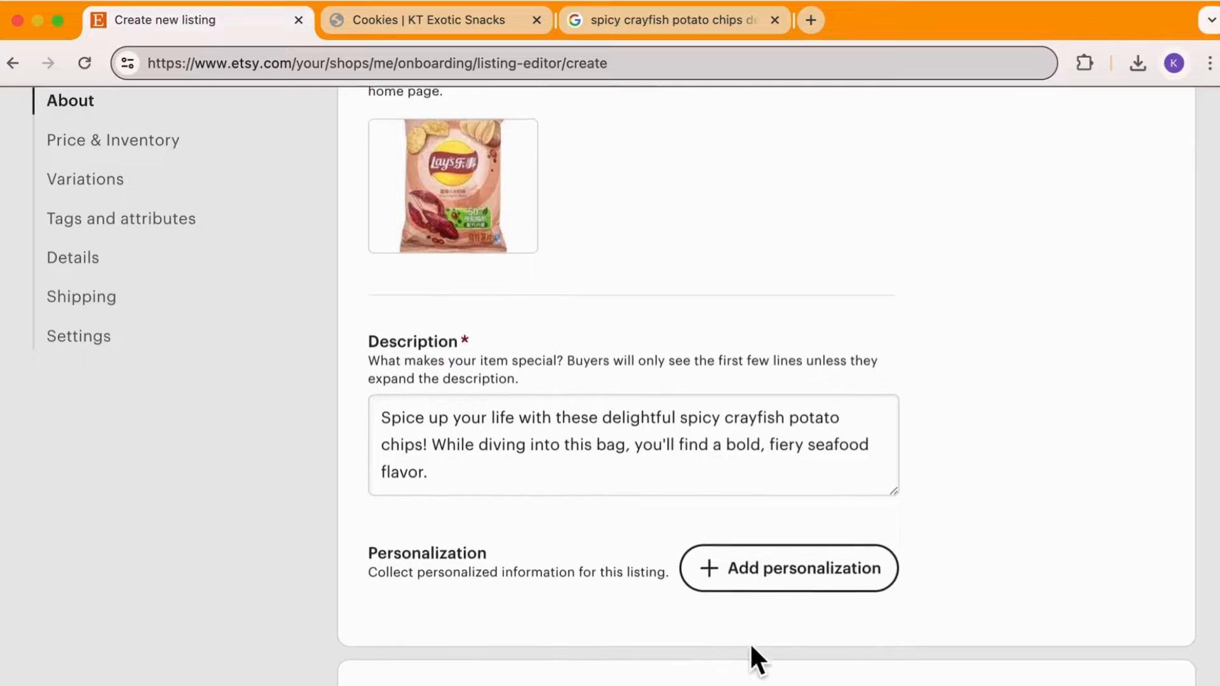
Set the listing price to $7.50
scroll(751, 646, down, 5)
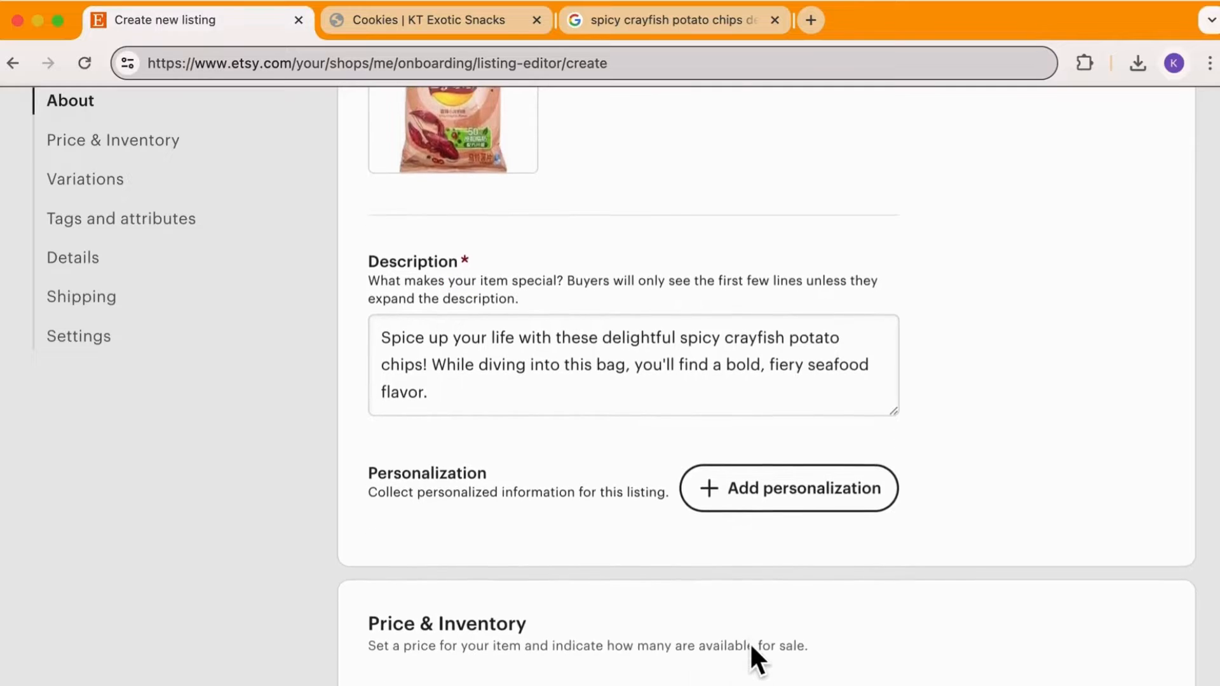
scroll(752, 647, down, 3)
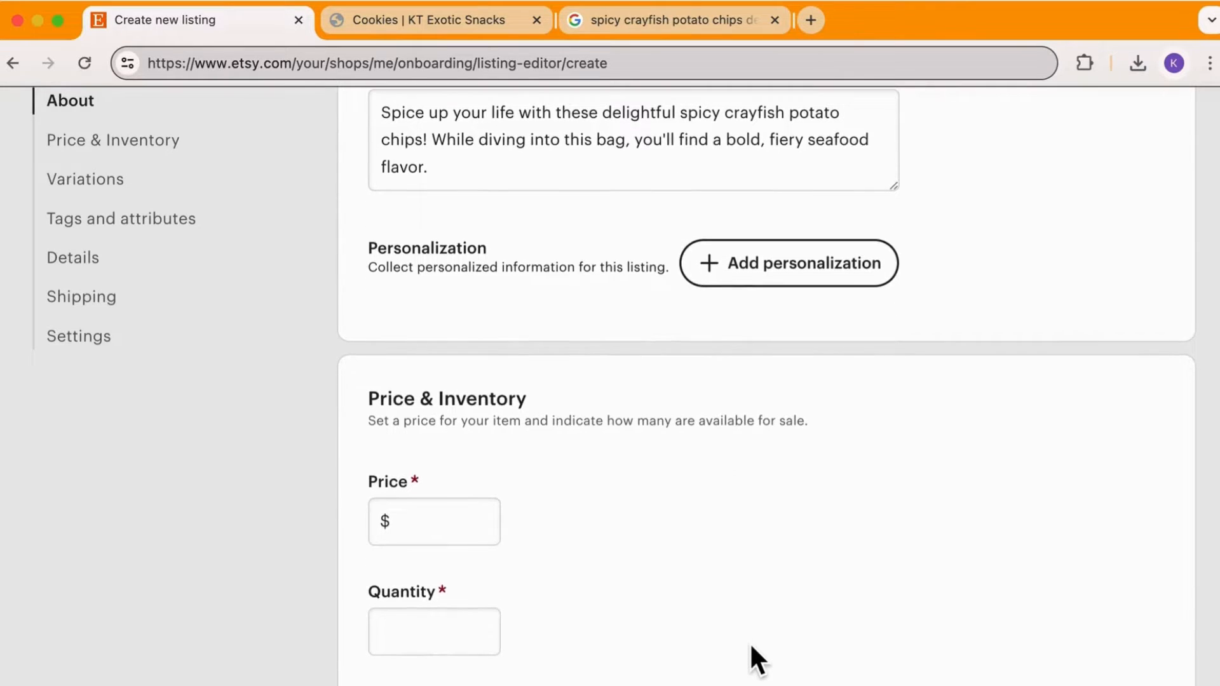
click(461, 471)
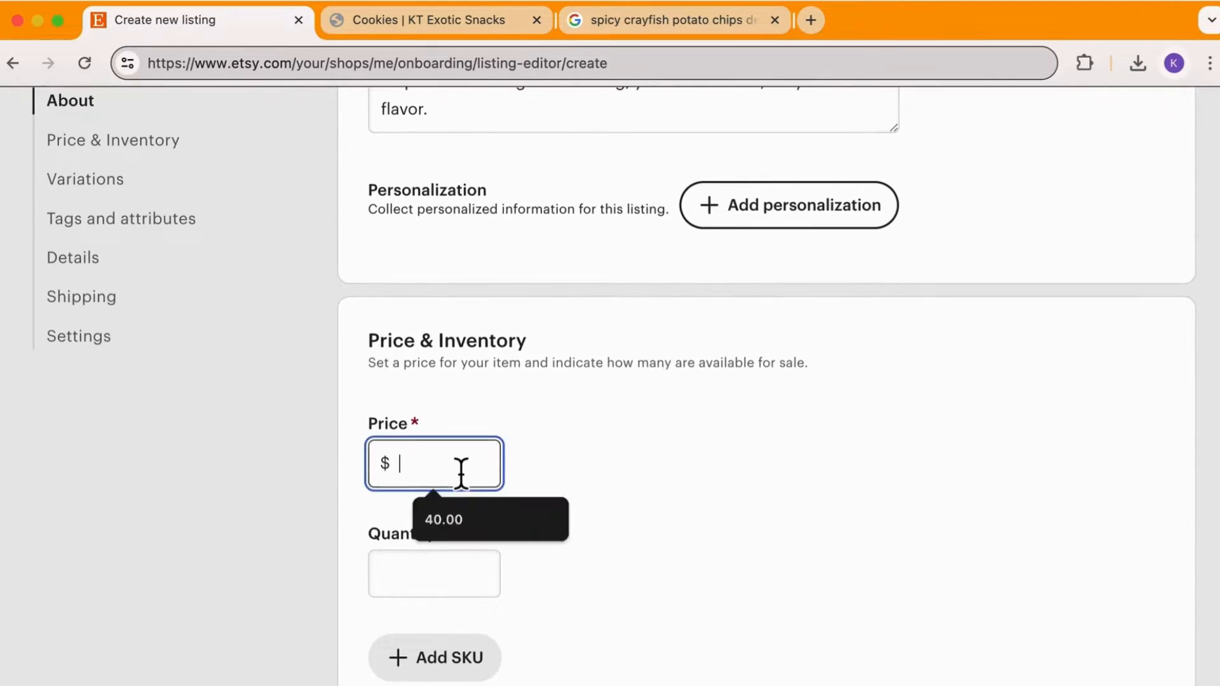
text(6.)
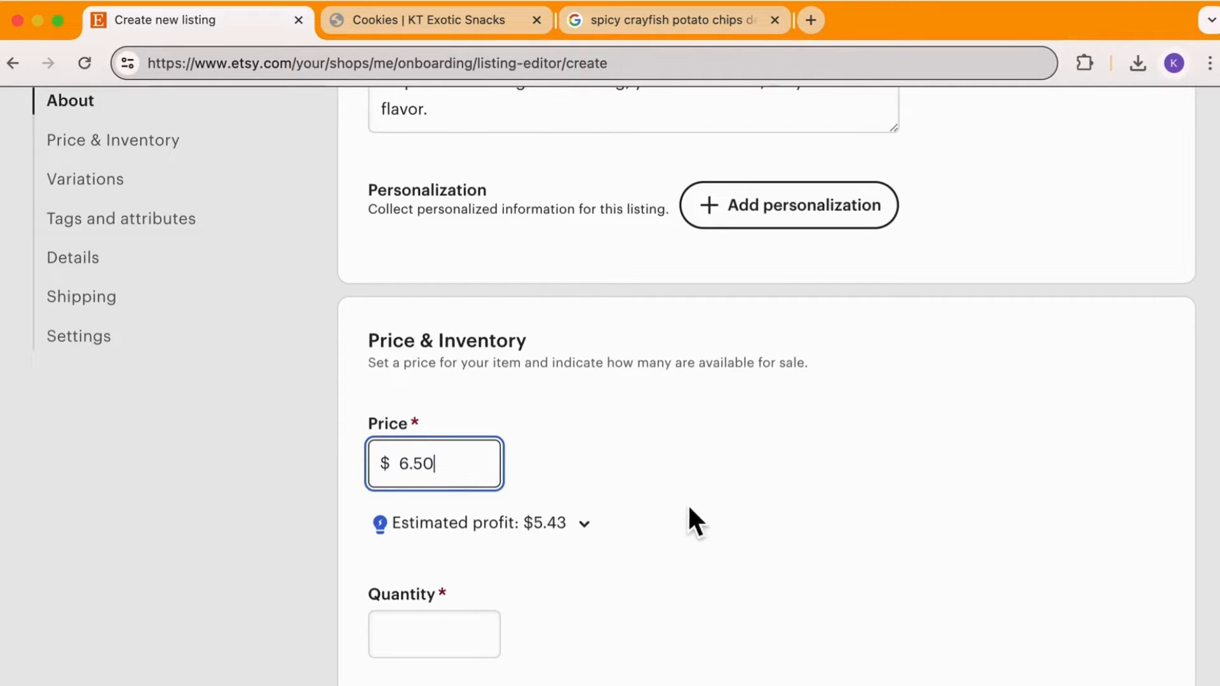
text(50)
key(super+a)
text(7)
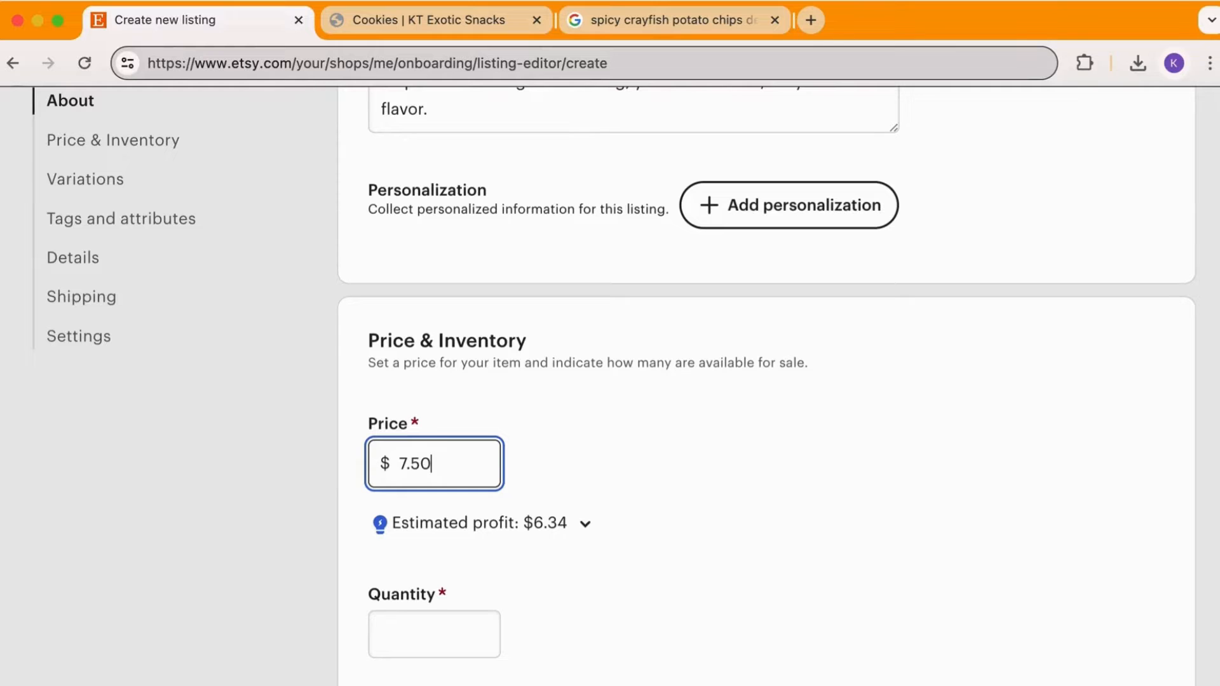
Set the quantity available to 10
click(670, 554)
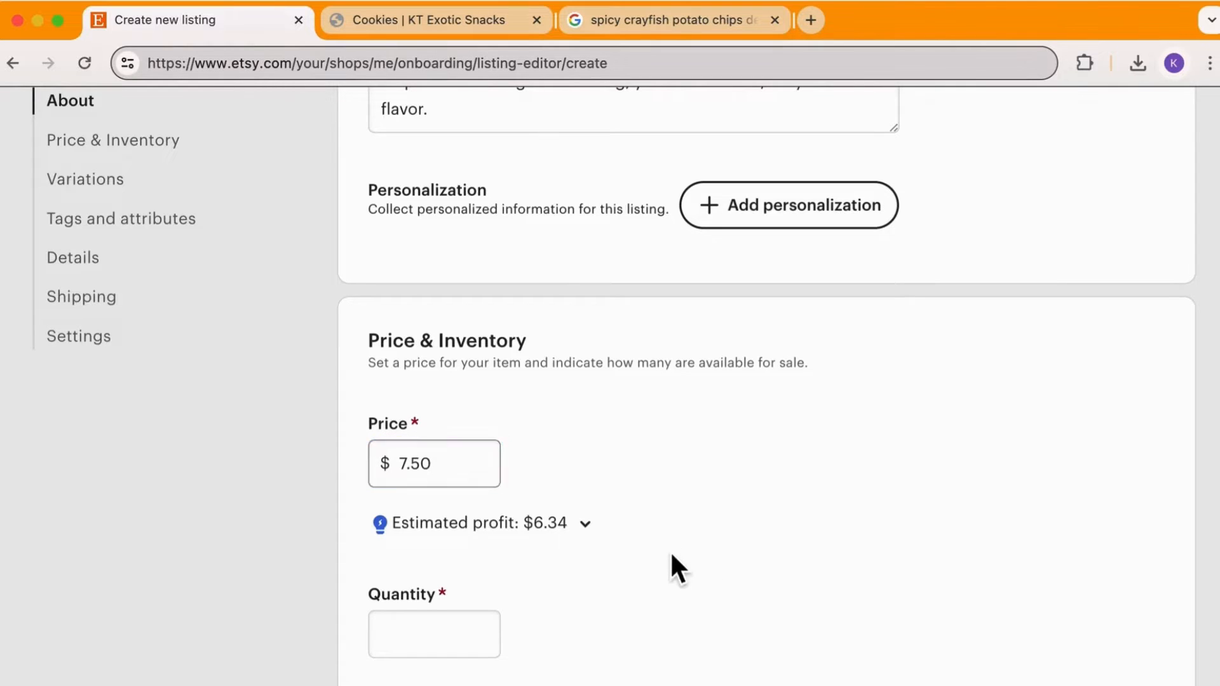
click(406, 627)
click(452, 675)
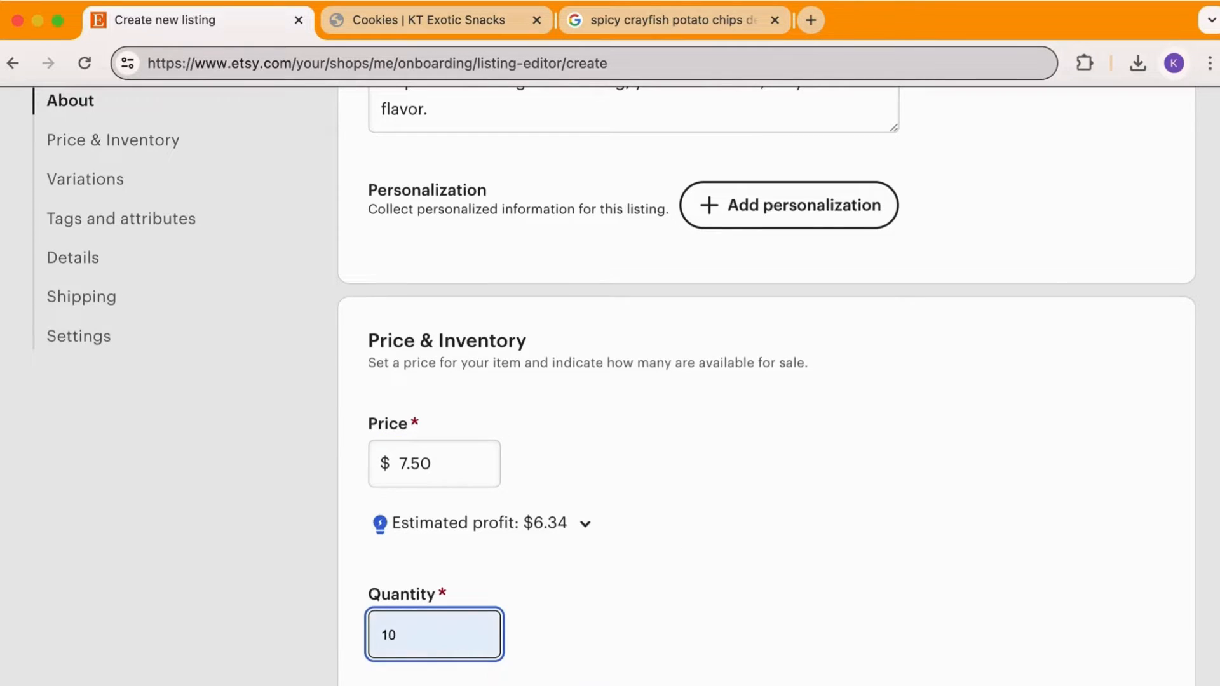
scroll(701, 565, down, 12)
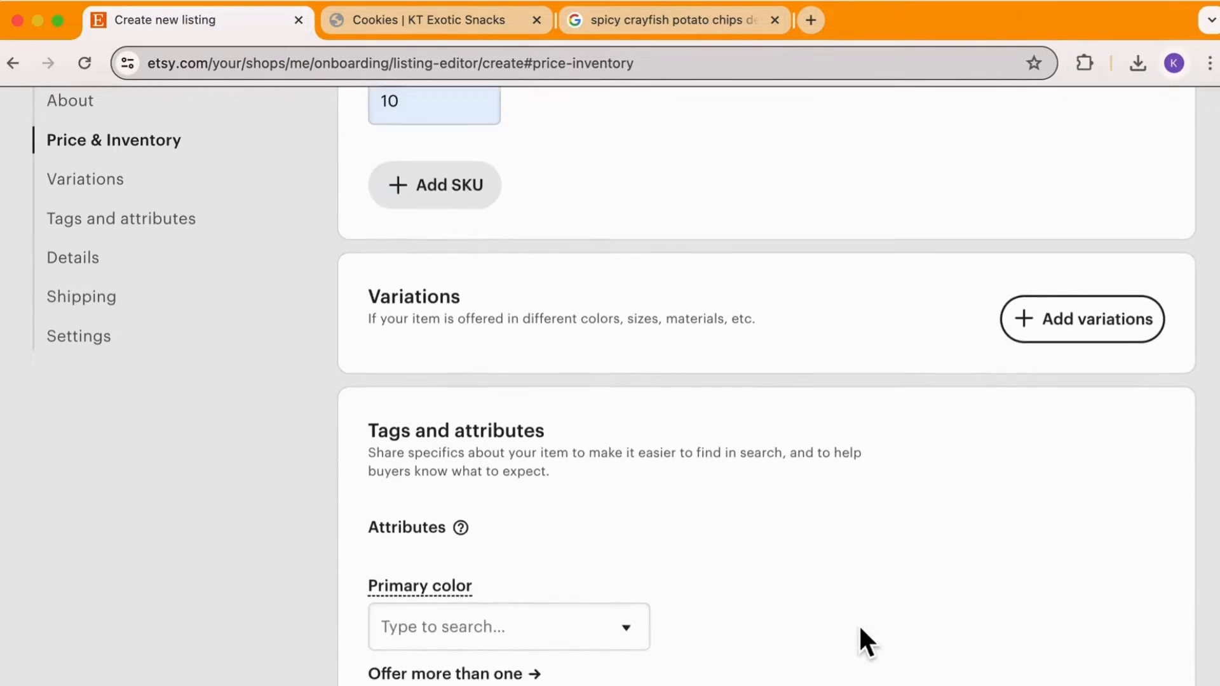
Set the primary color attribute to Pink
click(508, 335)
scroll(508, 508, down, 5)
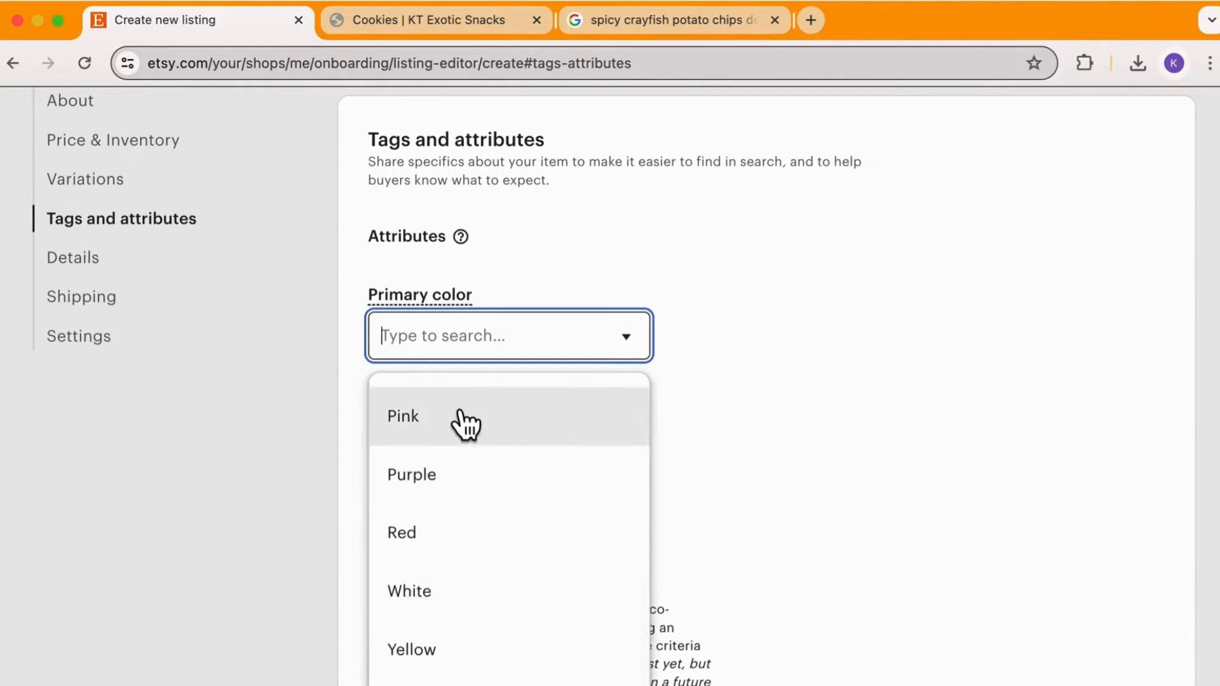
click(460, 416)
Set the secondary color attribute to Red
scroll(748, 563, down, 1)
scroll(748, 567, down, 2)
click(631, 357)
scroll(526, 593, down, 5)
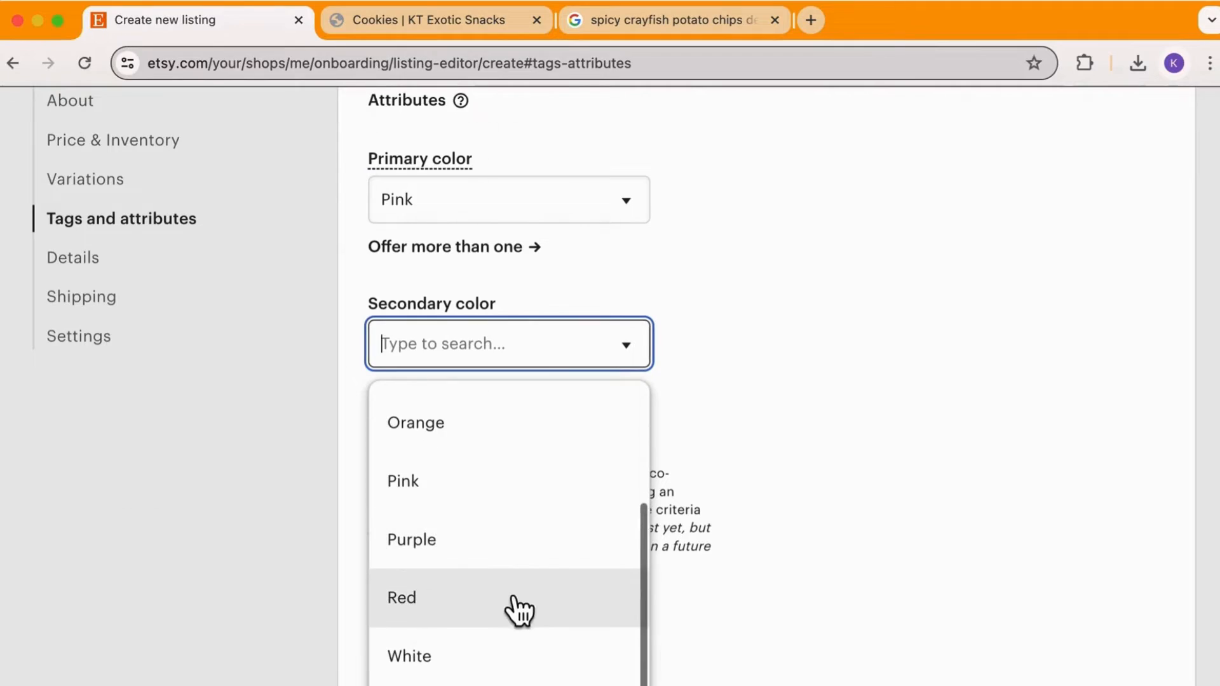
click(512, 595)
Add Snacks as a listing tag
scroll(424, 650, down, 4)
scroll(423, 650, down, 3)
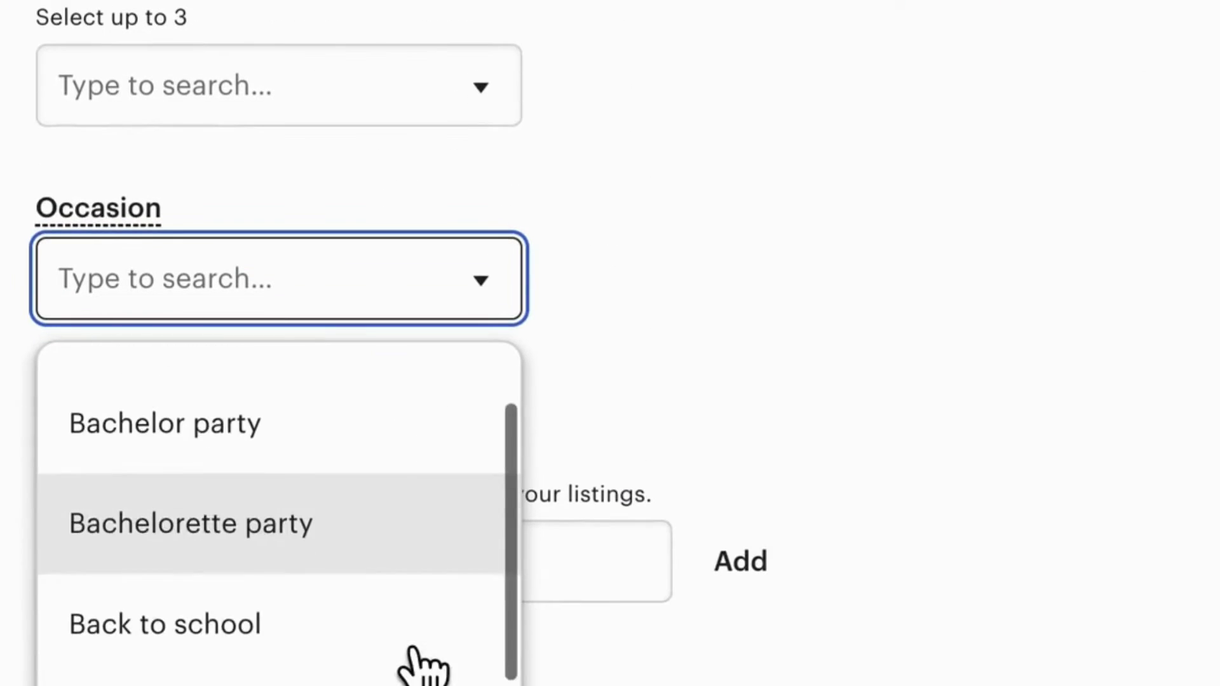
scroll(423, 664, down, 5)
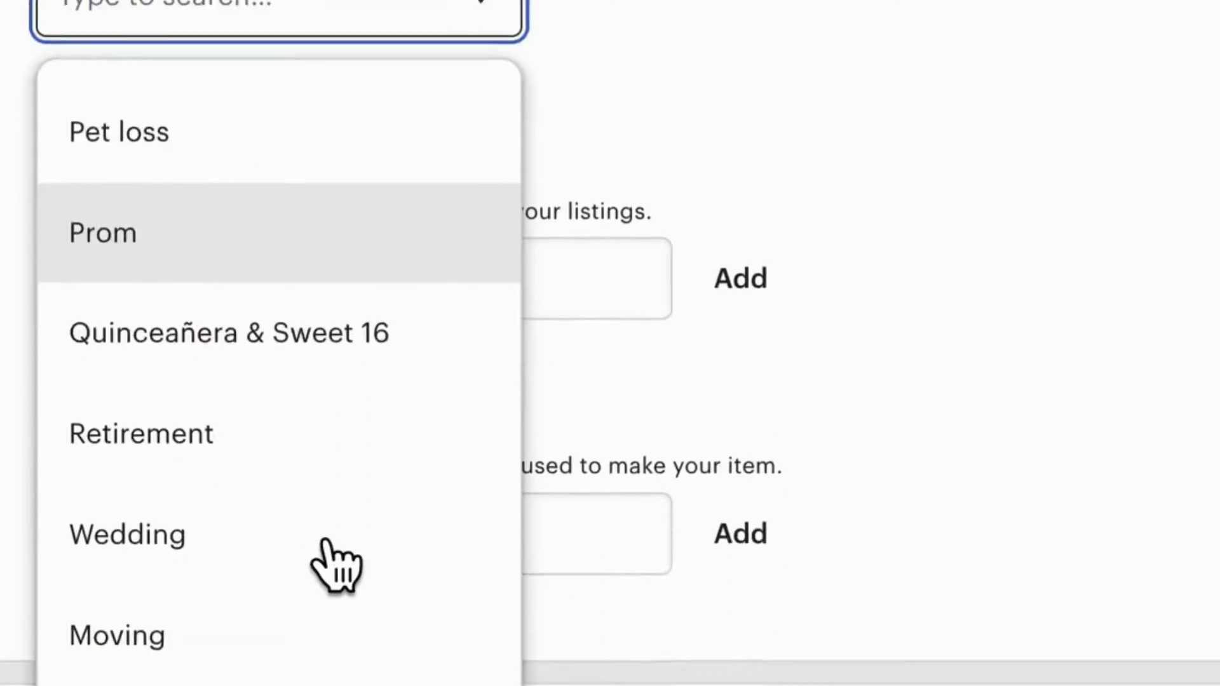
scroll(321, 563, down, 2)
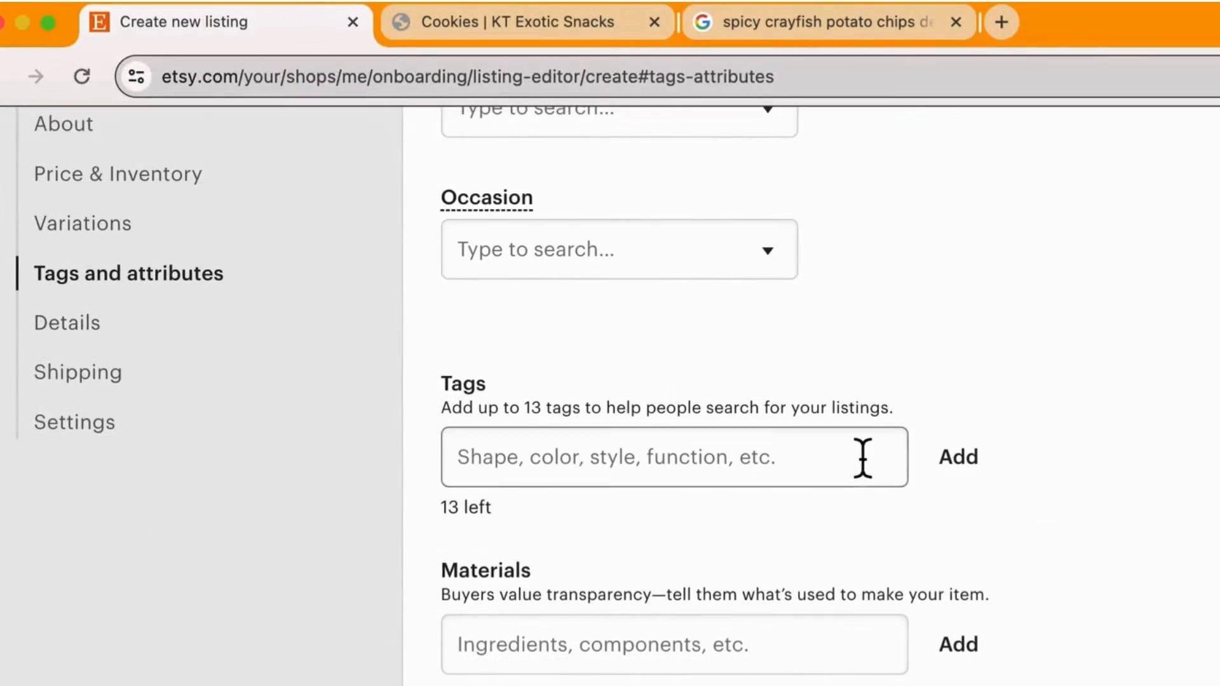
click(860, 456)
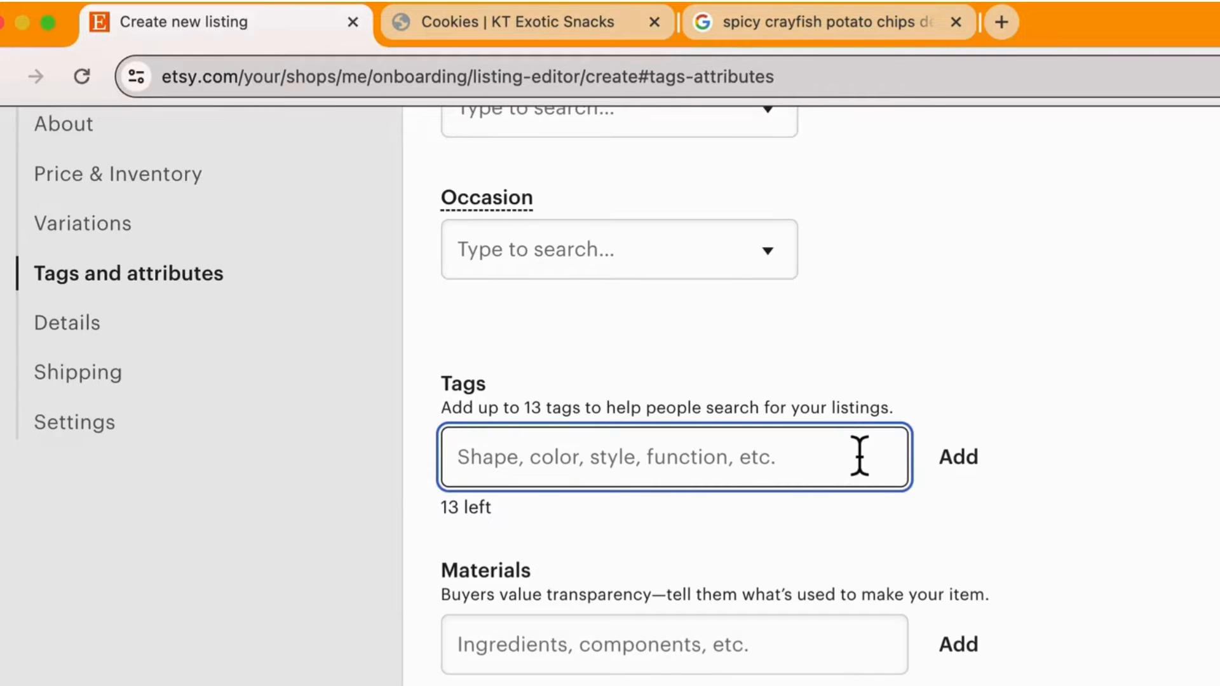
text(Sn)
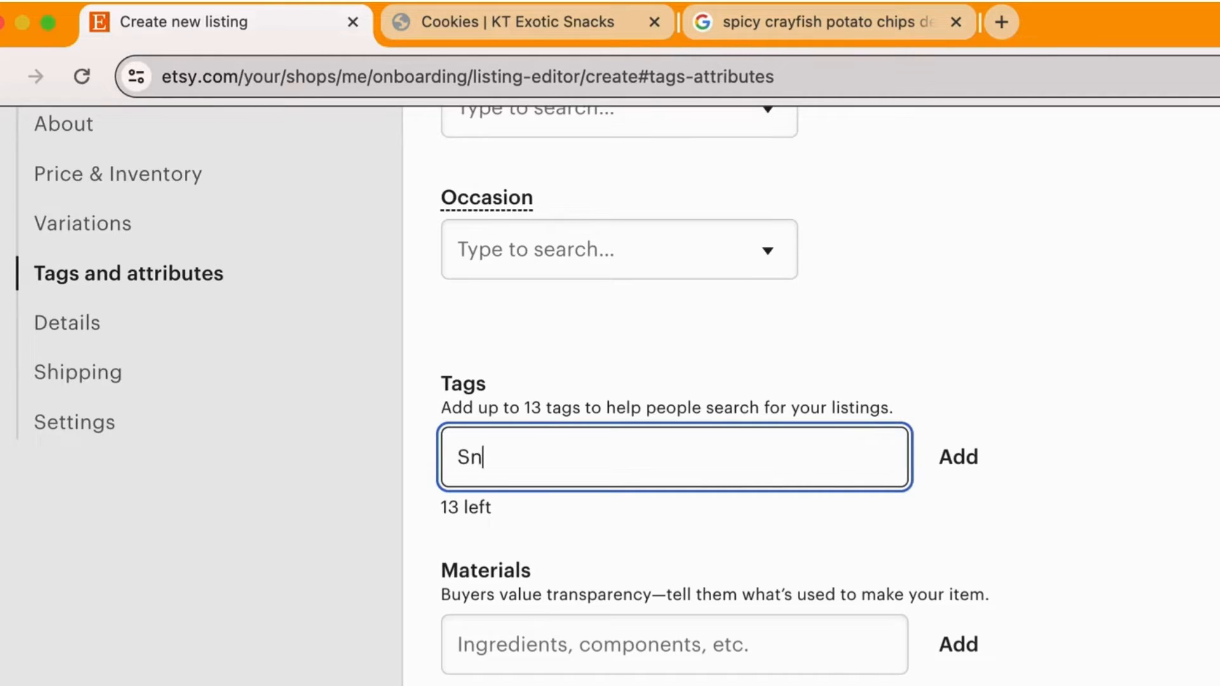
text(acks)
key(Return)
Add Chip as a second listing tag
text(C)
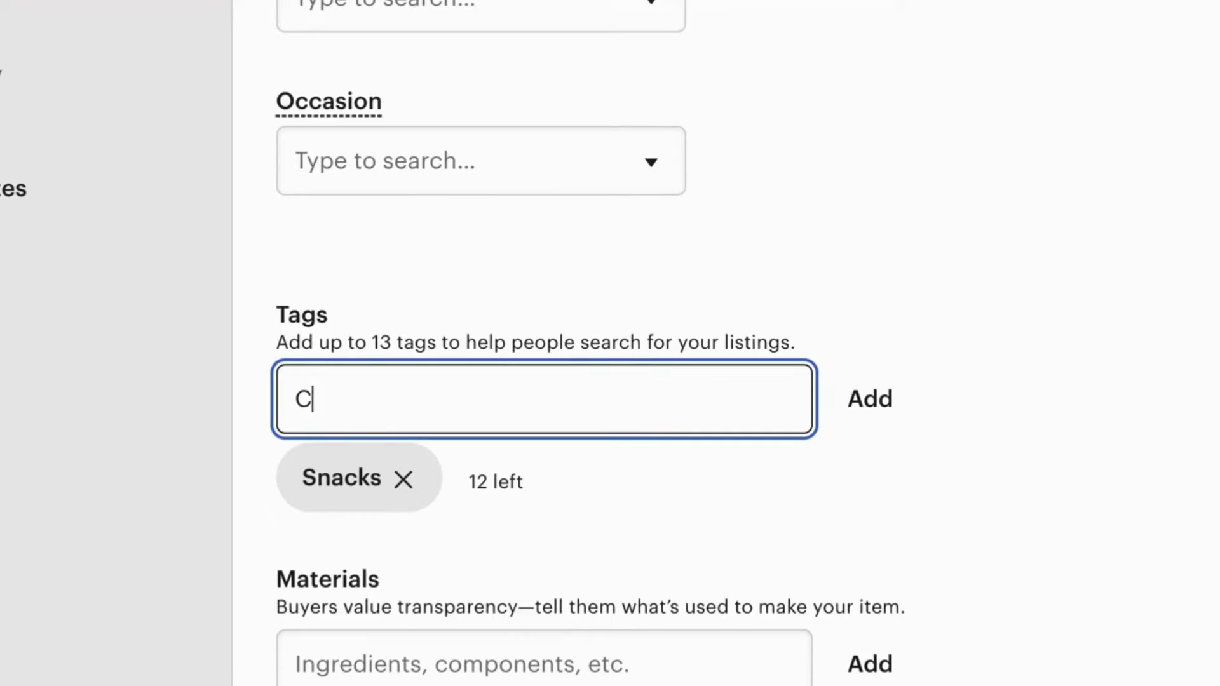
text(hip)
click(897, 411)
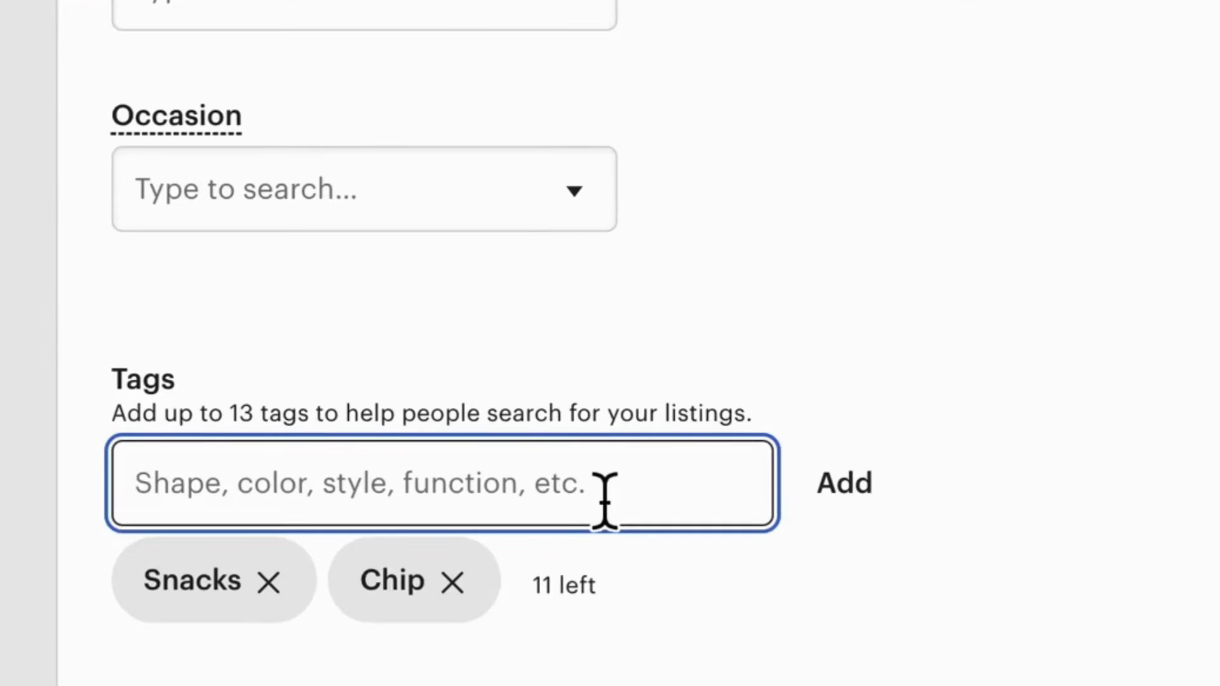
Add Exotic Snacks as a third listing tag
text(Exot)
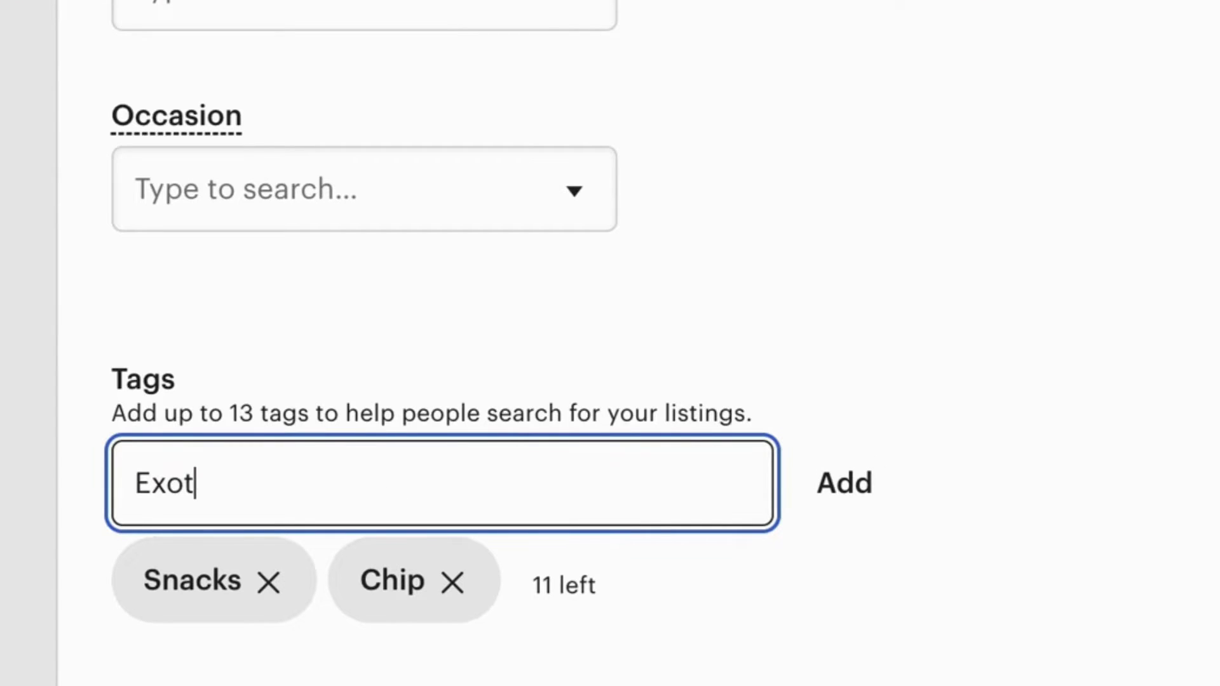
text(ic Snacks)
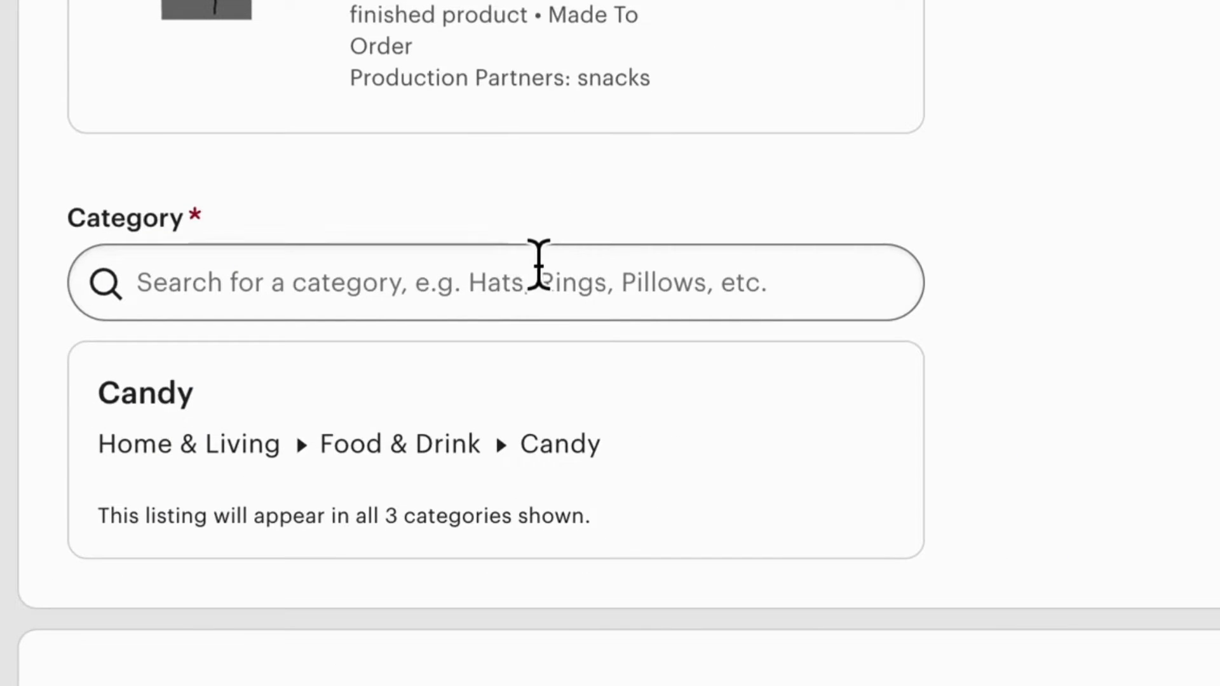
Create a new shipping option with calculated shipping prices and a processing time of 1-3 days
scroll(537, 263, down, 2)
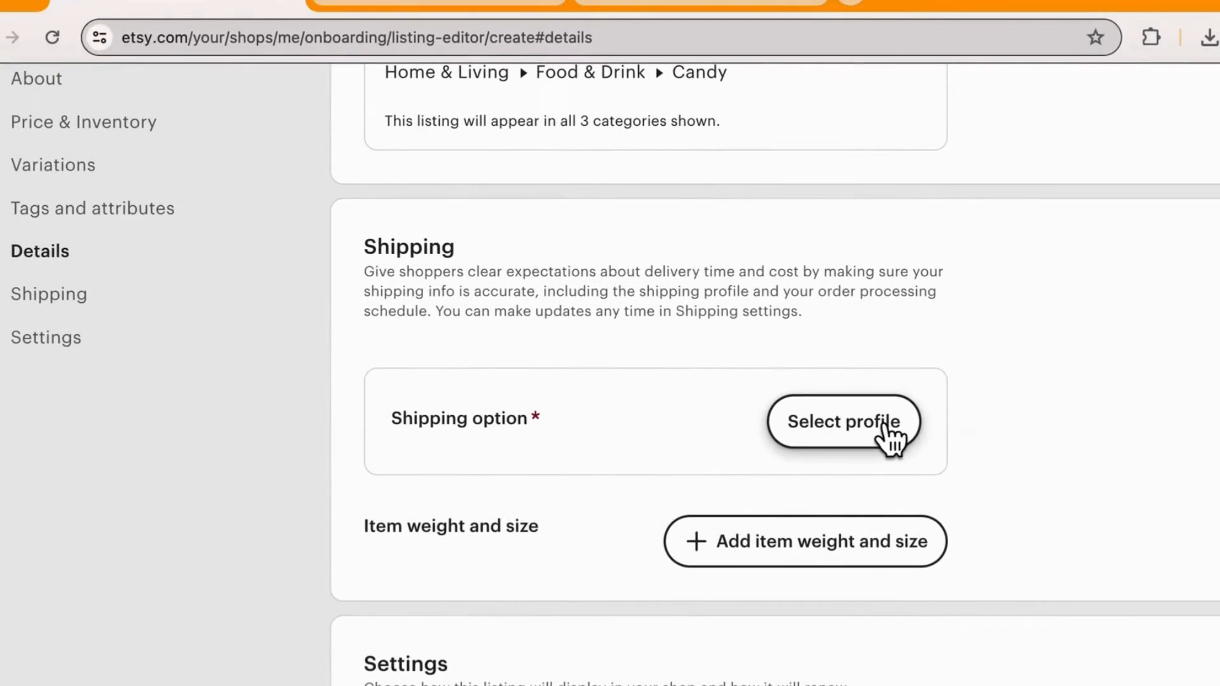
click(883, 430)
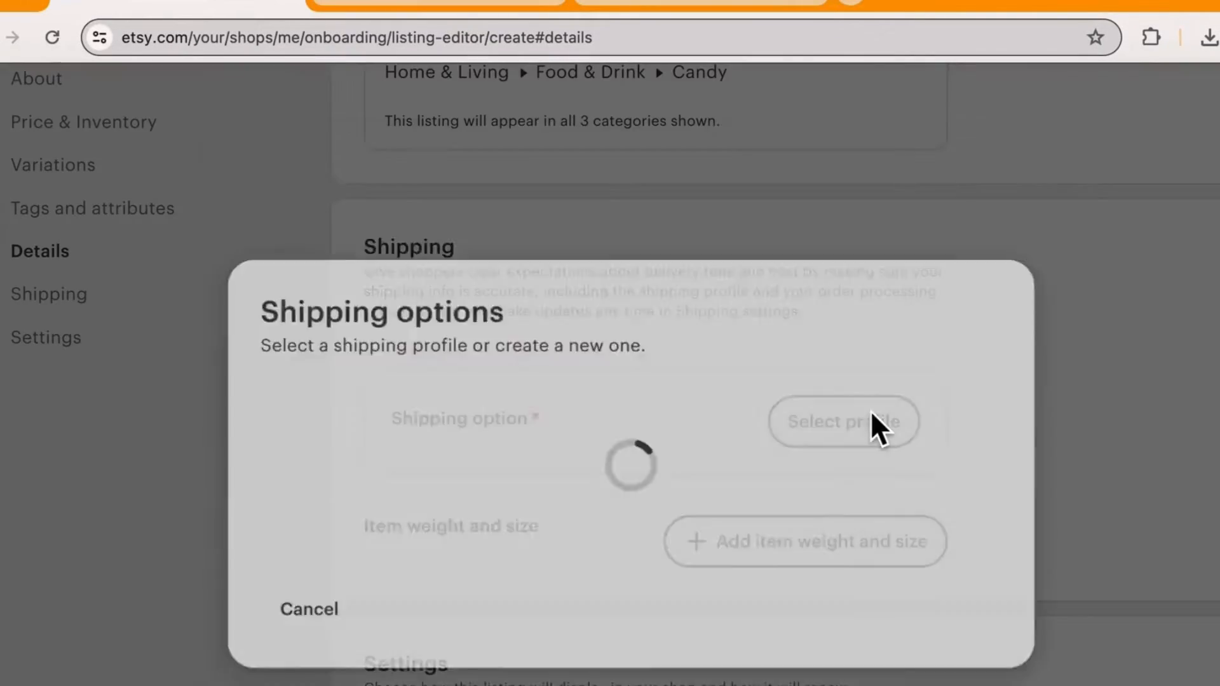
click(642, 613)
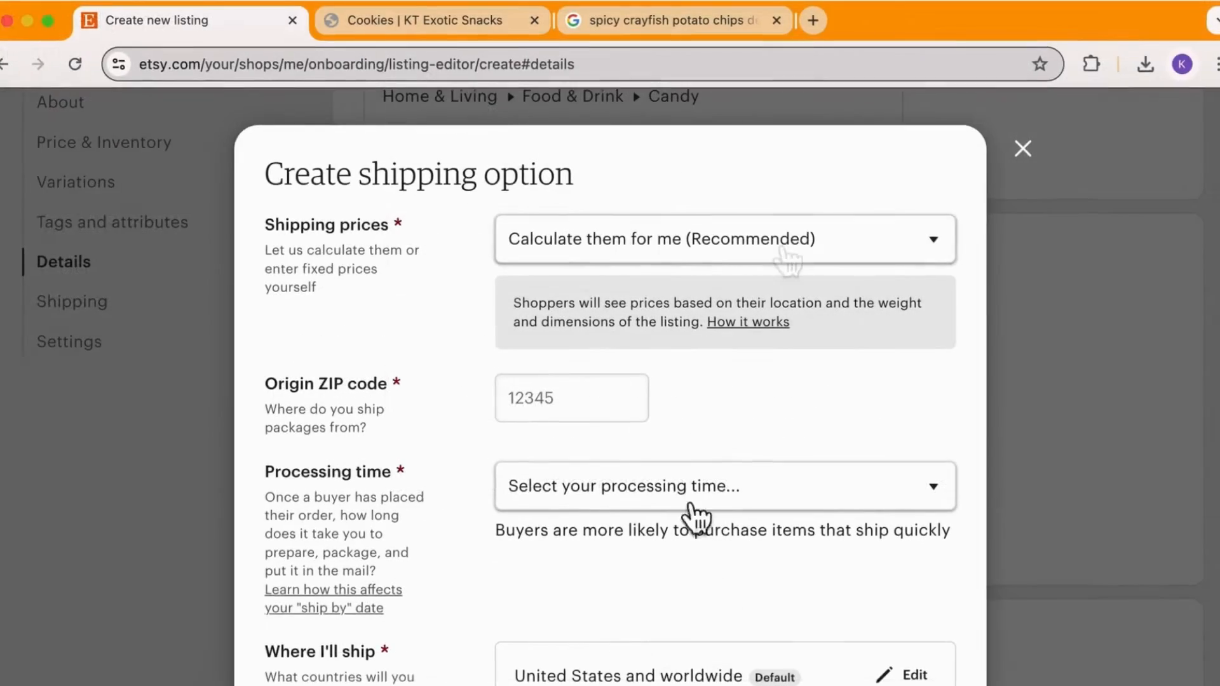
click(778, 243)
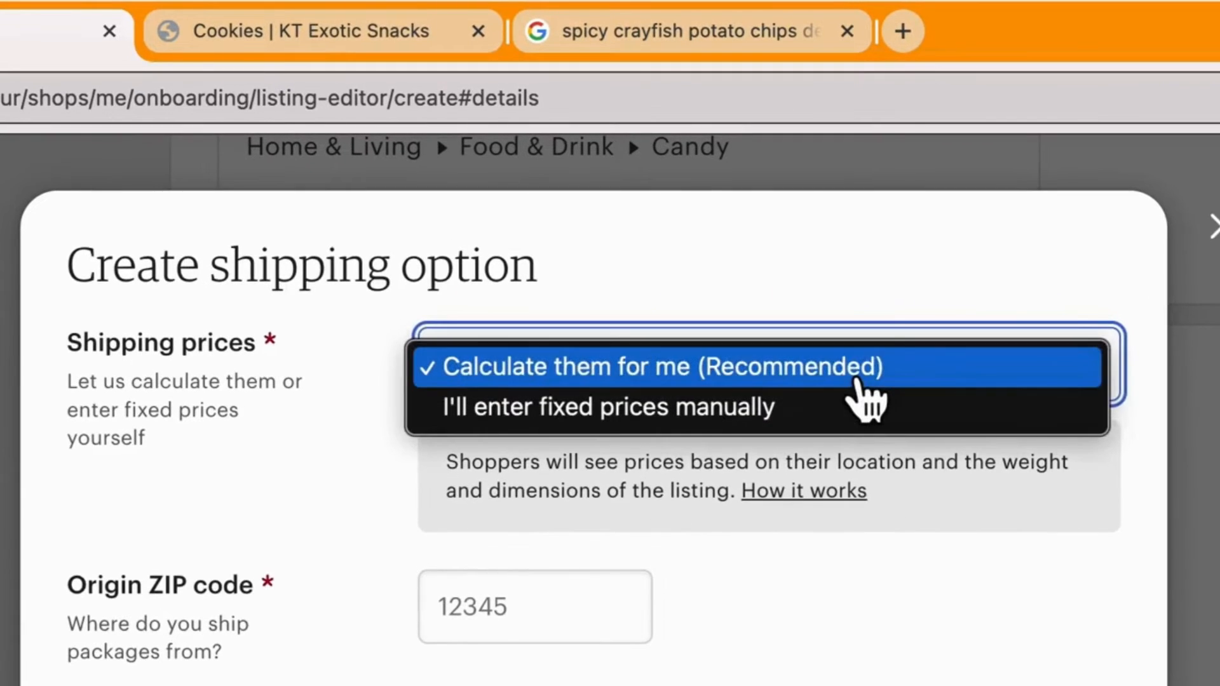
click(851, 362)
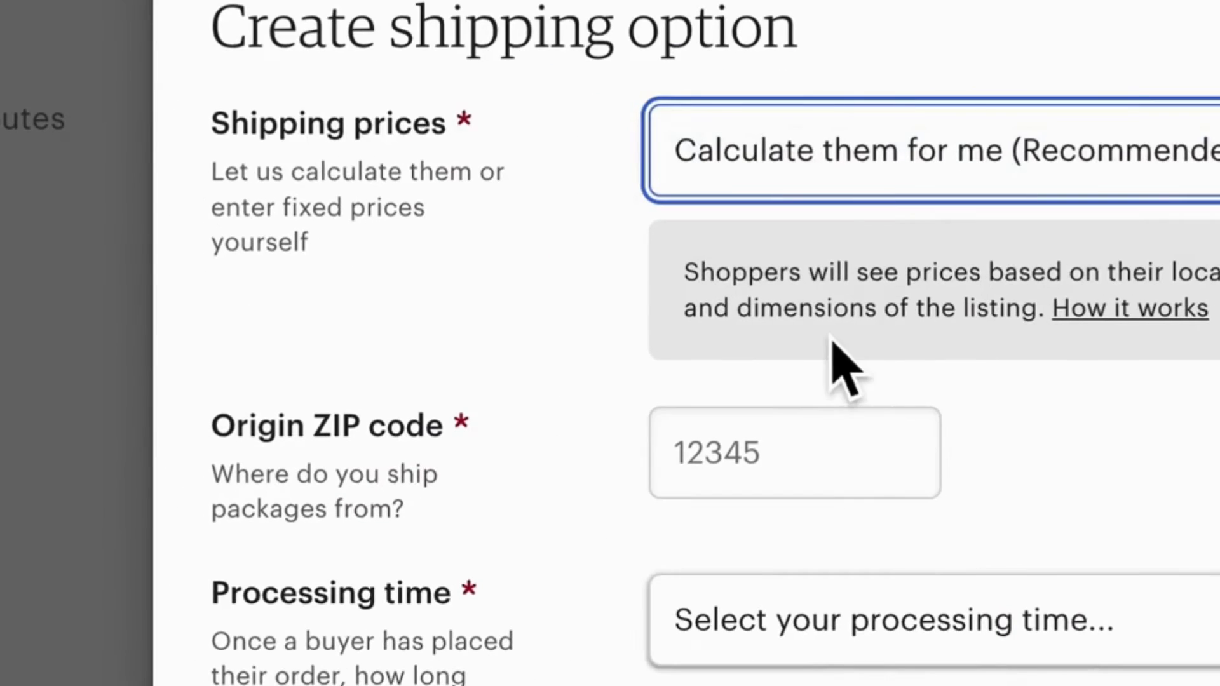
click(950, 622)
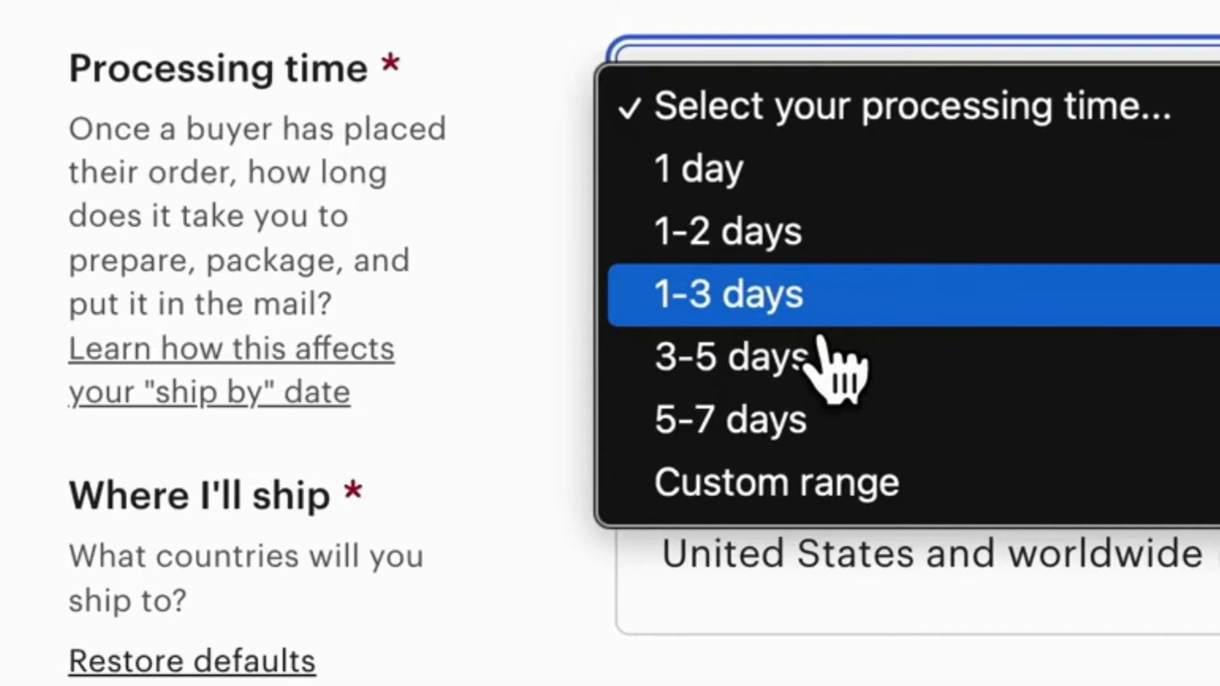
click(822, 338)
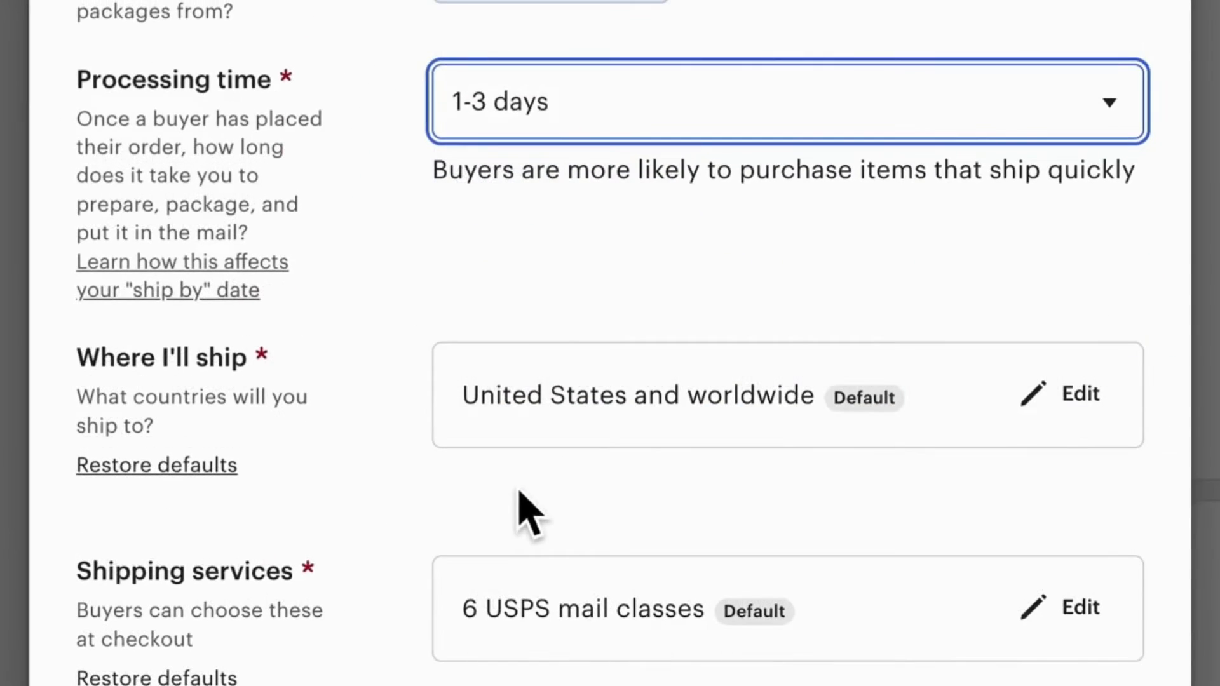
Set the handling fee to 0.00 and save the option as a shipping profile named Kt Exotic Snacks Shipping
scroll(526, 508, down, 1)
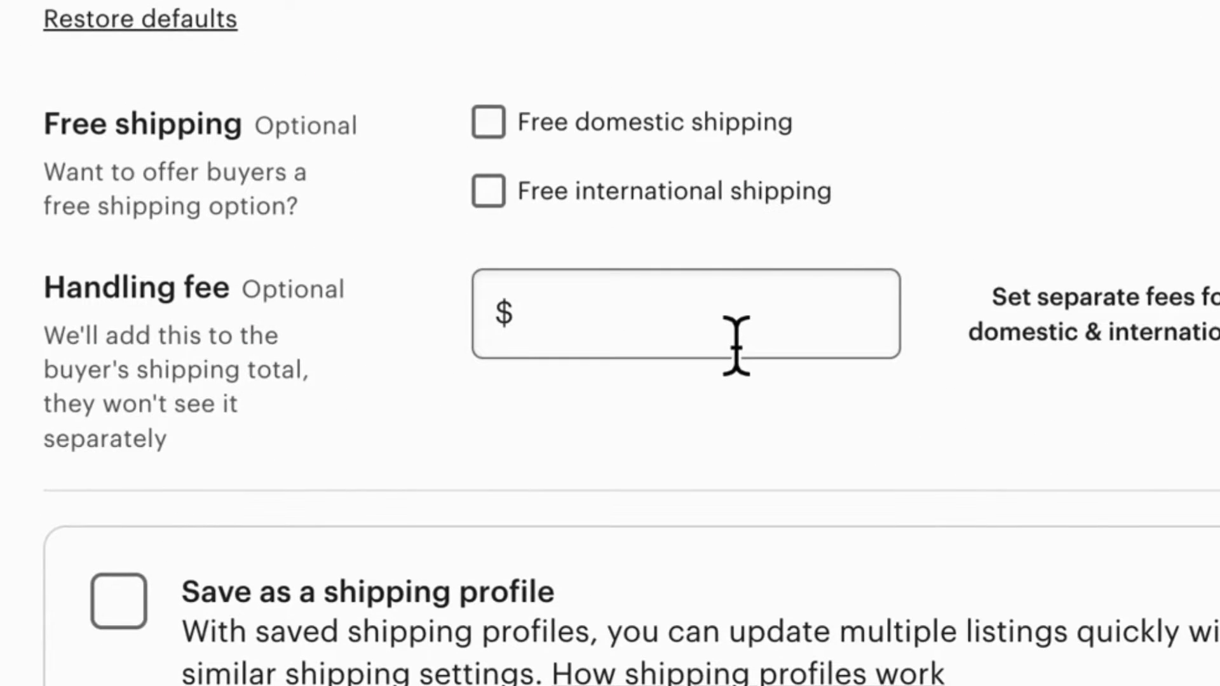
click(735, 345)
click(276, 311)
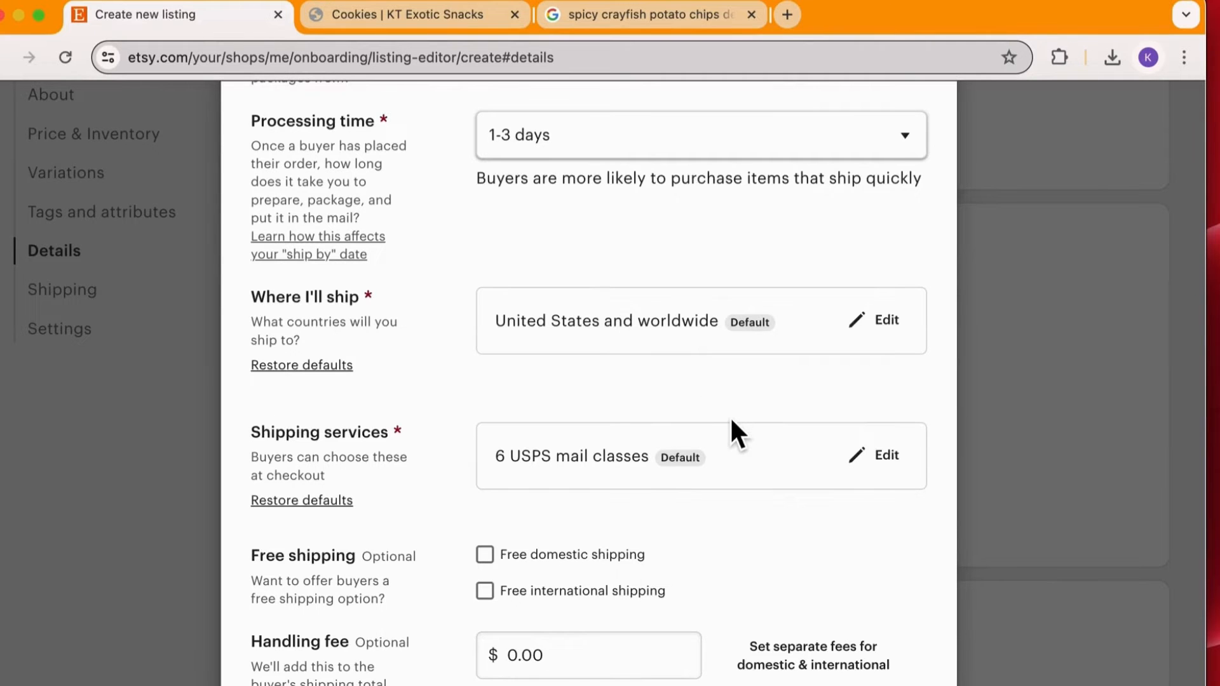
scroll(731, 416, down, 2)
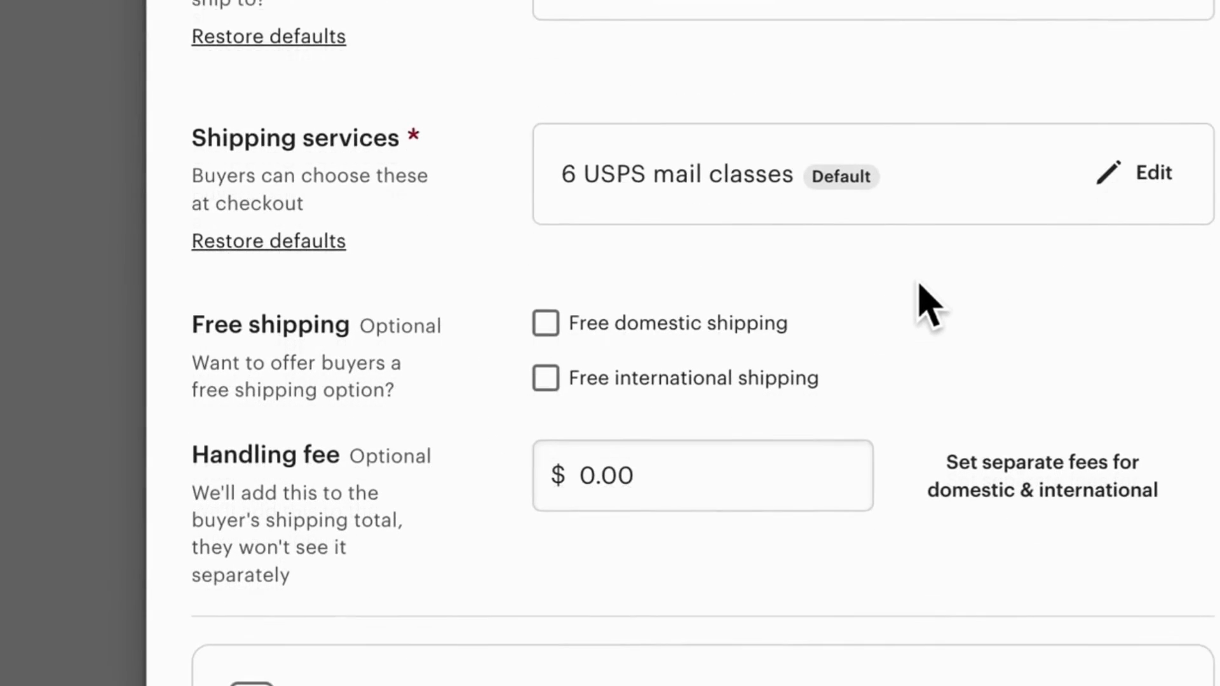
scroll(928, 305, down, 3)
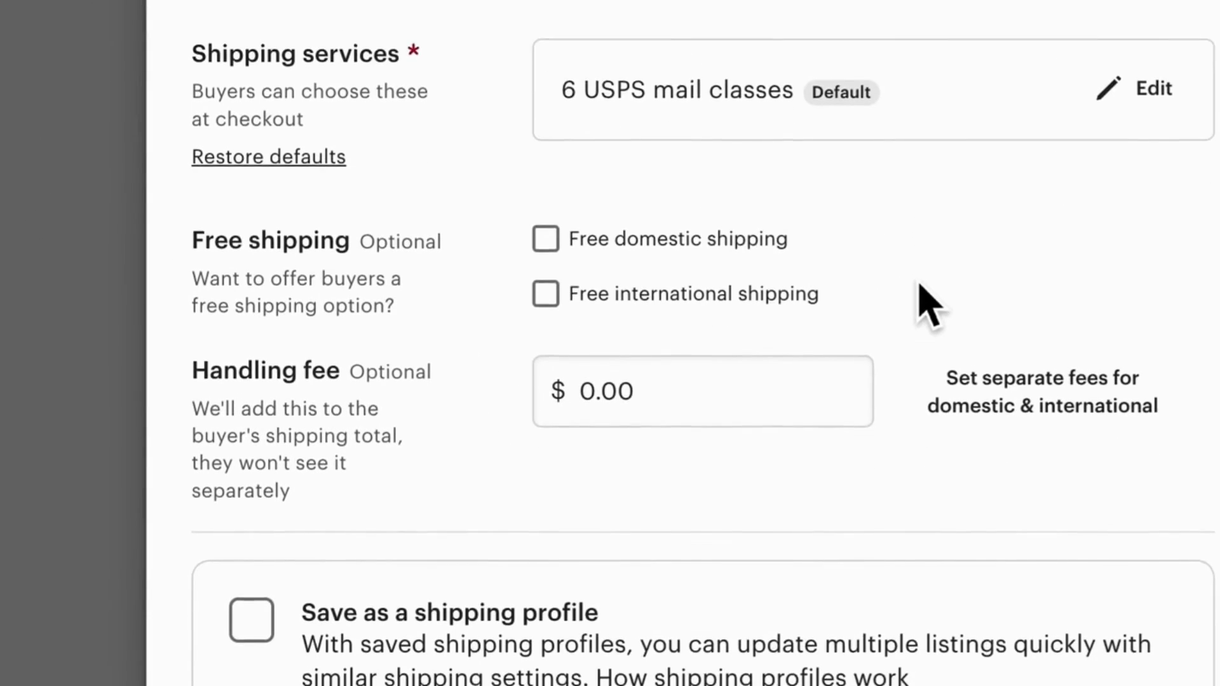
scroll(924, 298, down, 3)
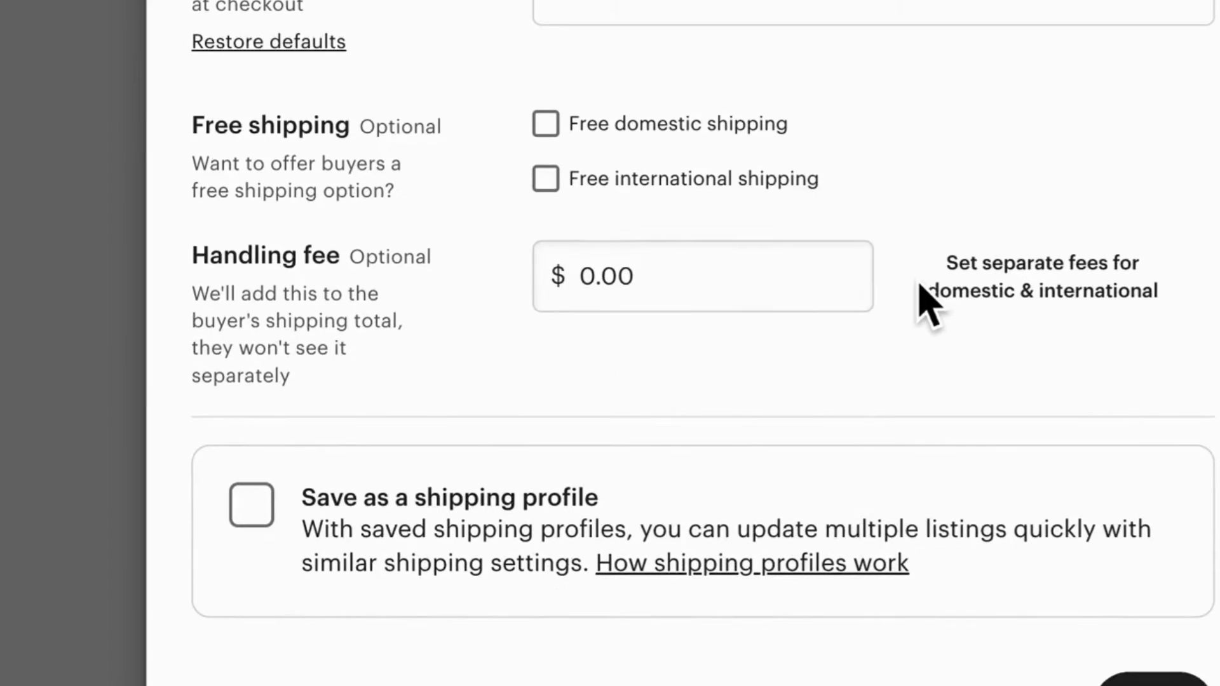
click(266, 524)
click(374, 589)
text(K)
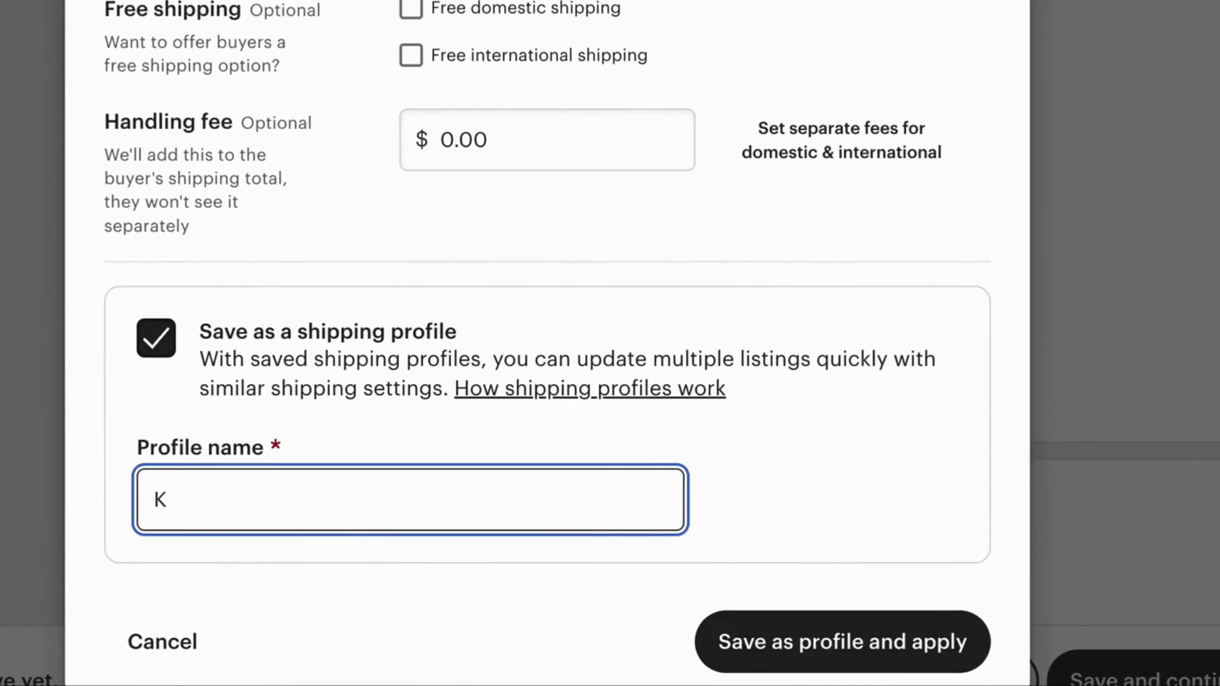
text(t Exotic Snacks Shipping)
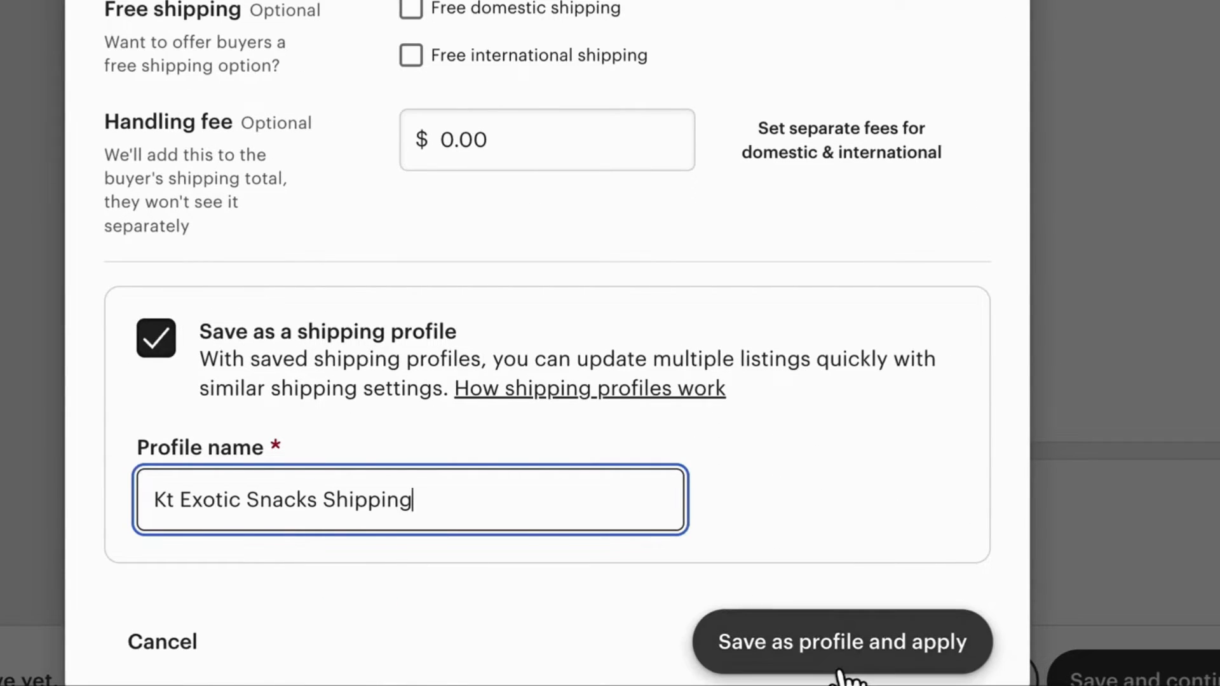
click(828, 660)
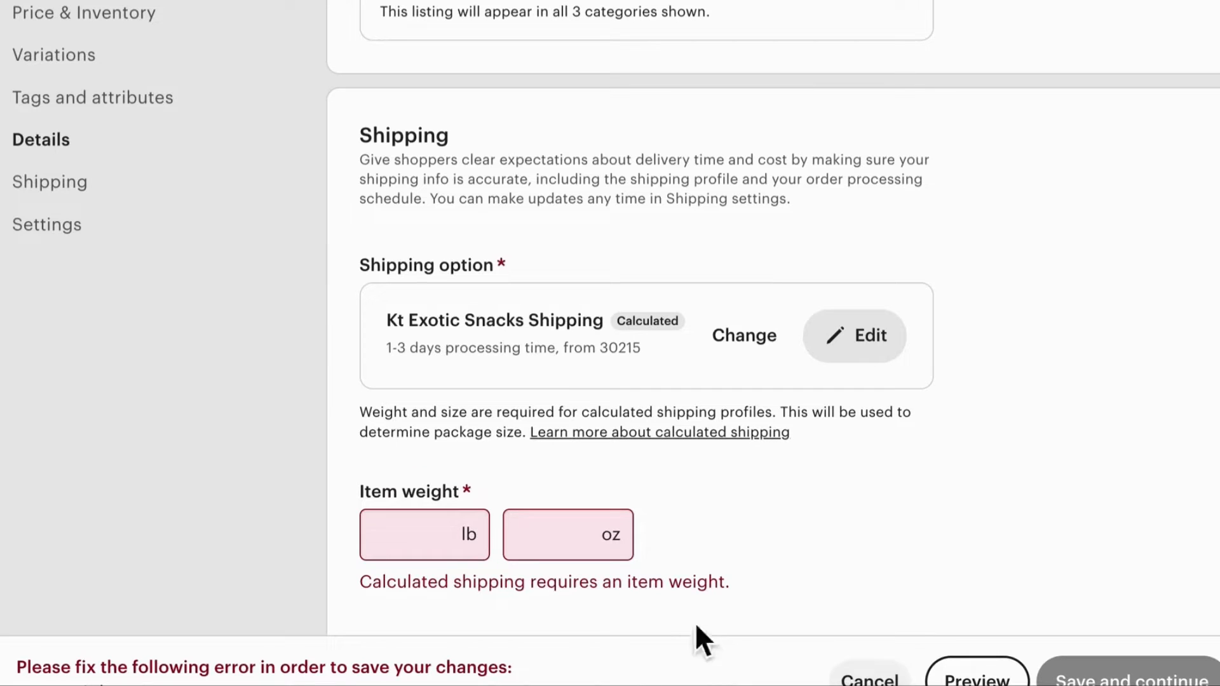
Set the item weight to 4.9 oz
click(345, 510)
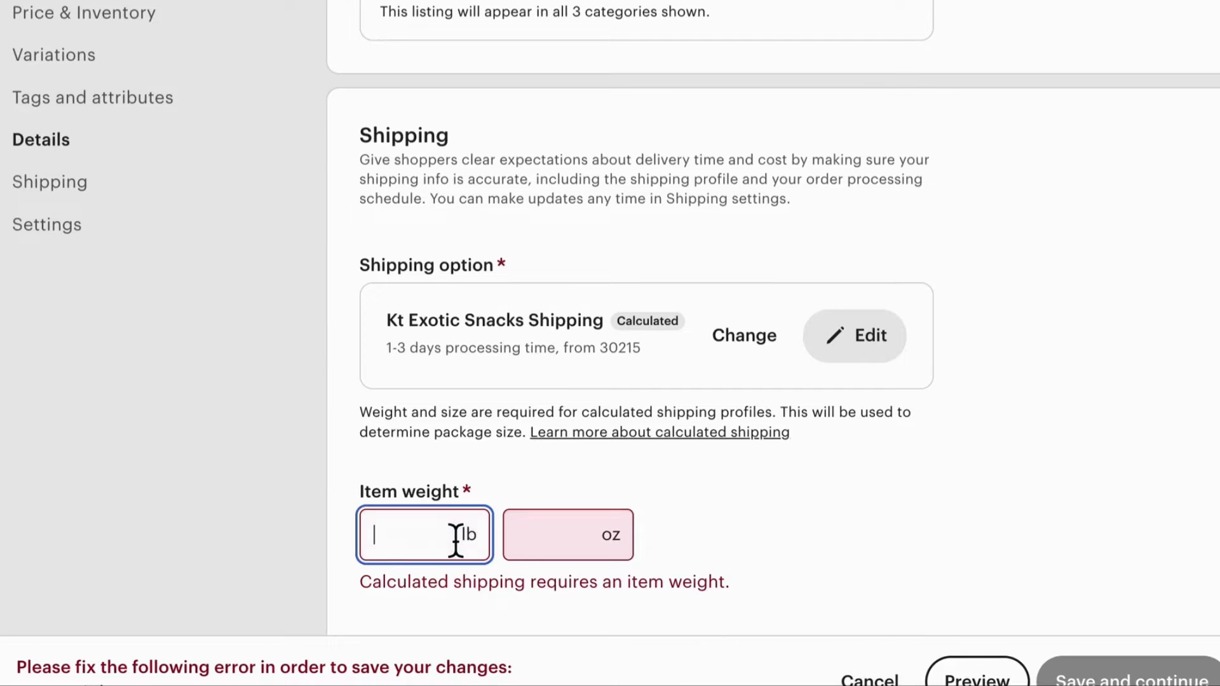
click(565, 533)
text(4.)
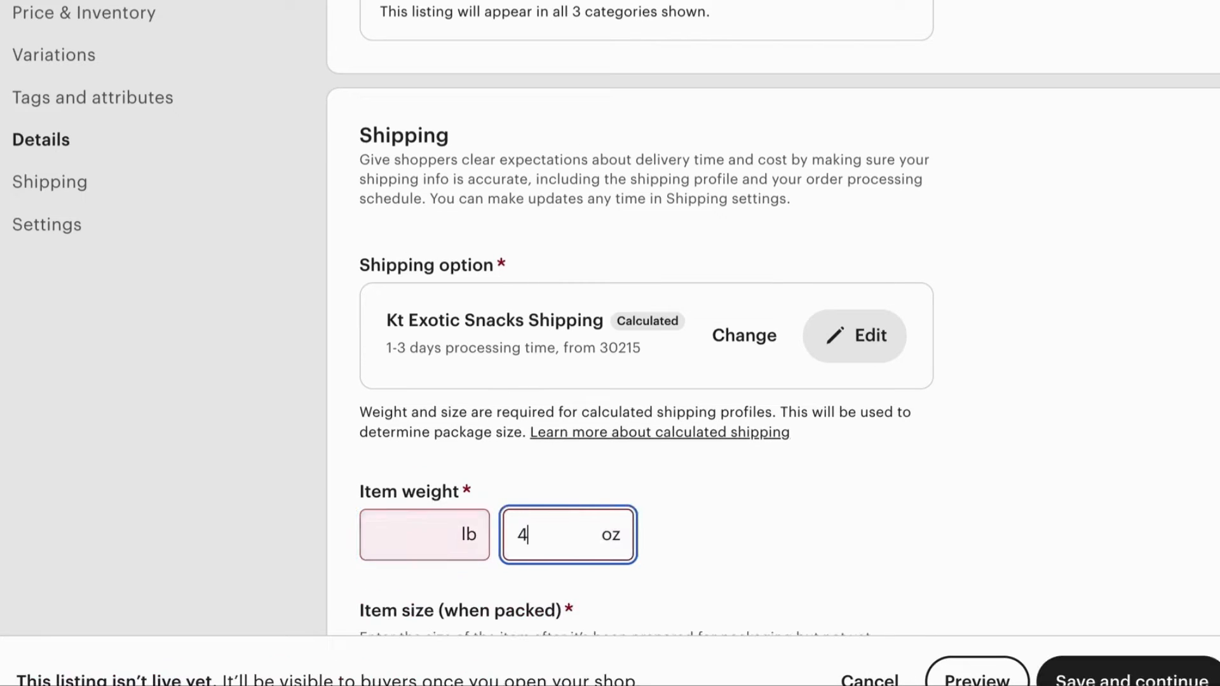
text(9)
Add a new shop section named Chips for the listing and toggle Feature this listing
scroll(876, 641, down, 10)
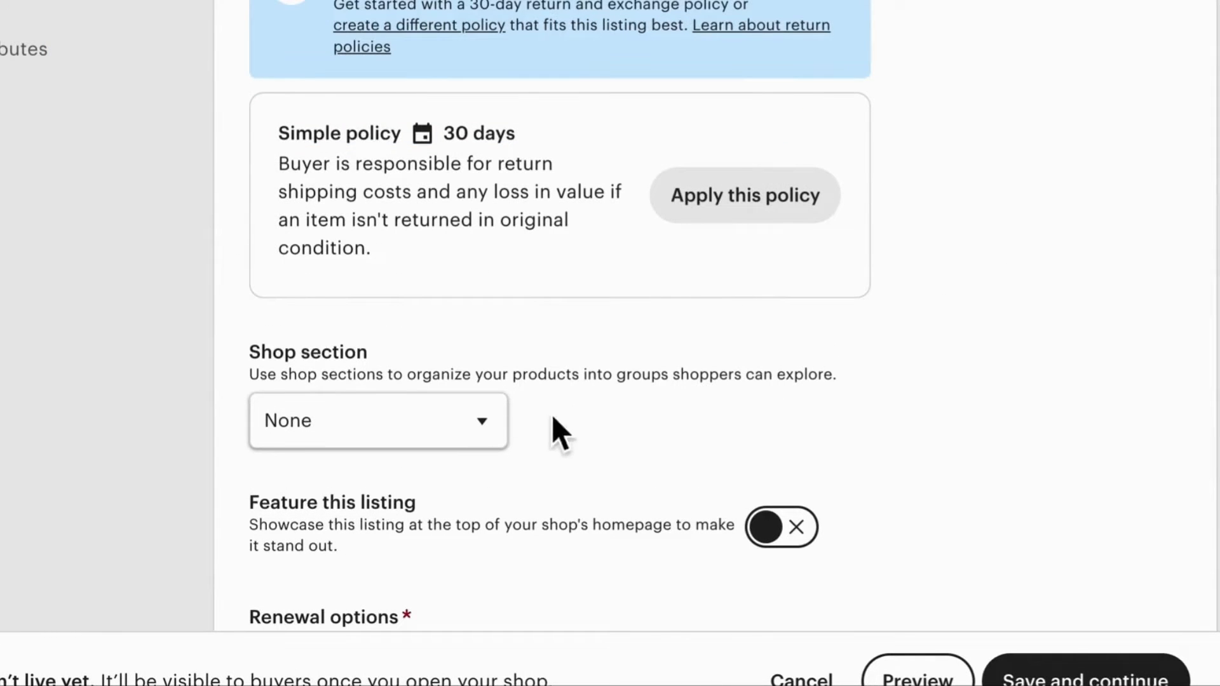
click(497, 438)
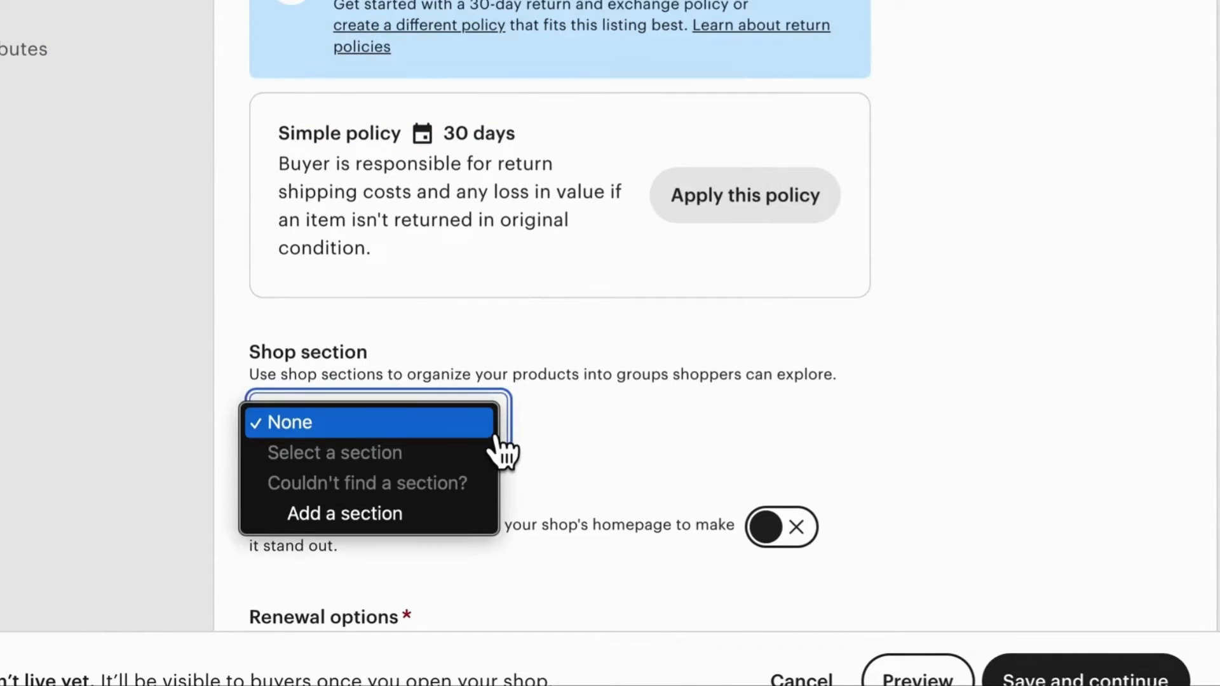
click(474, 513)
click(608, 264)
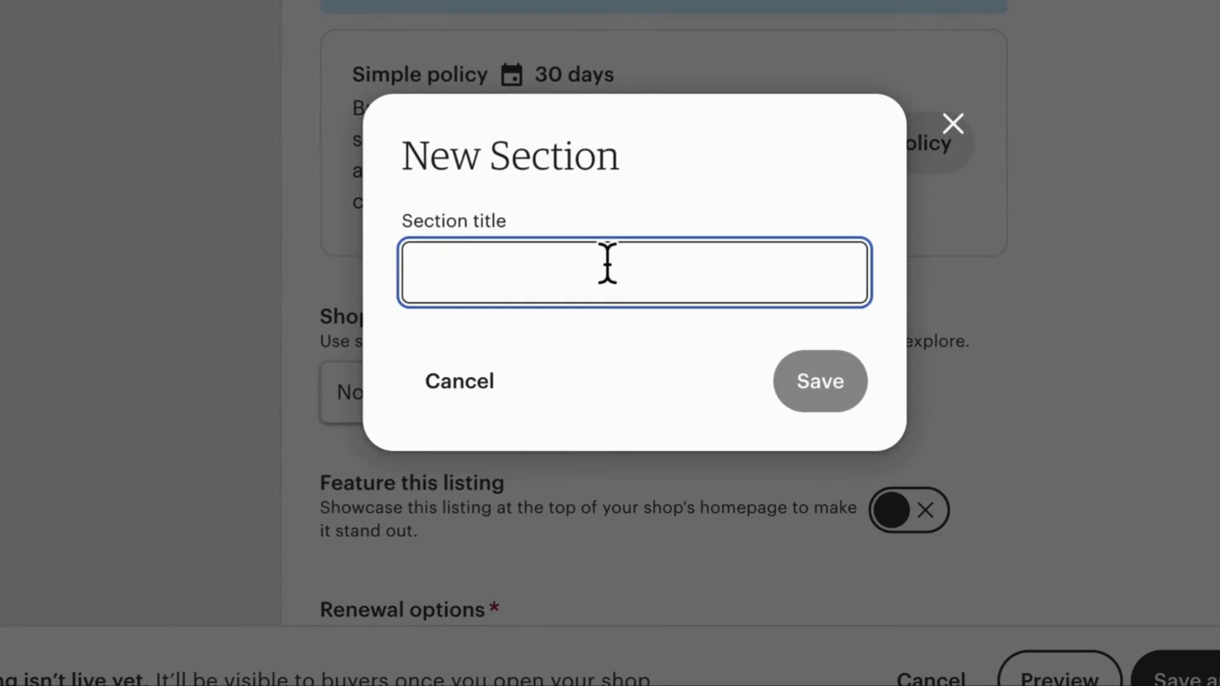
text(Chips)
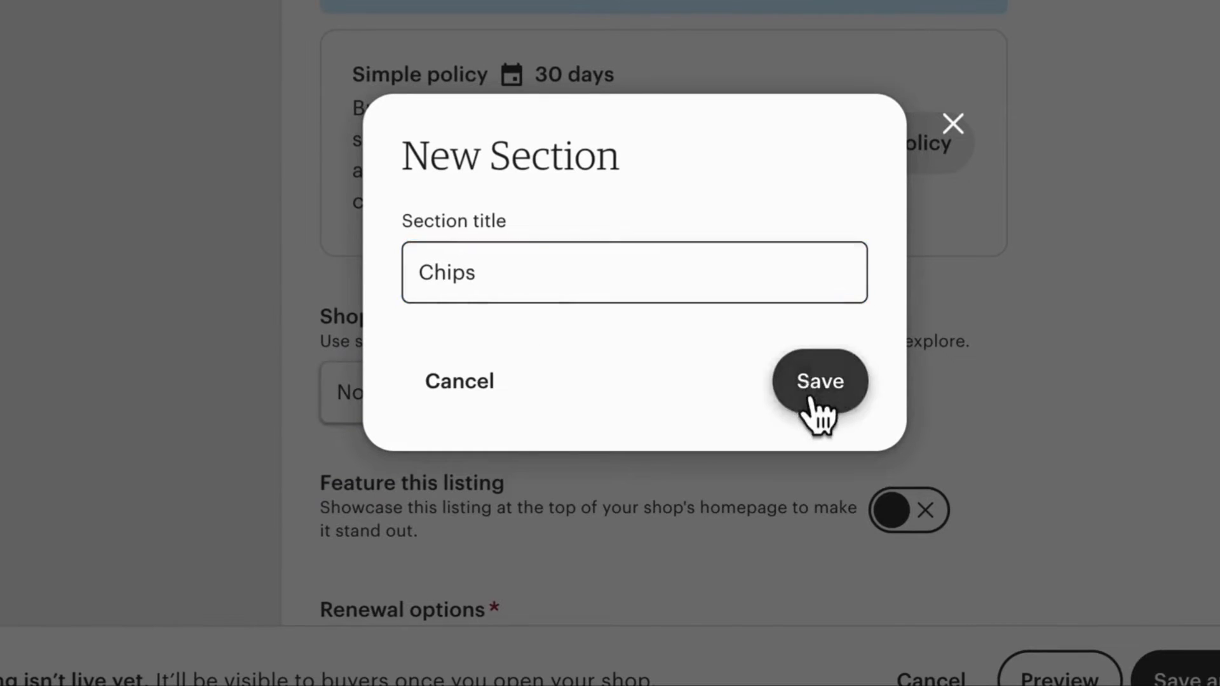
click(814, 381)
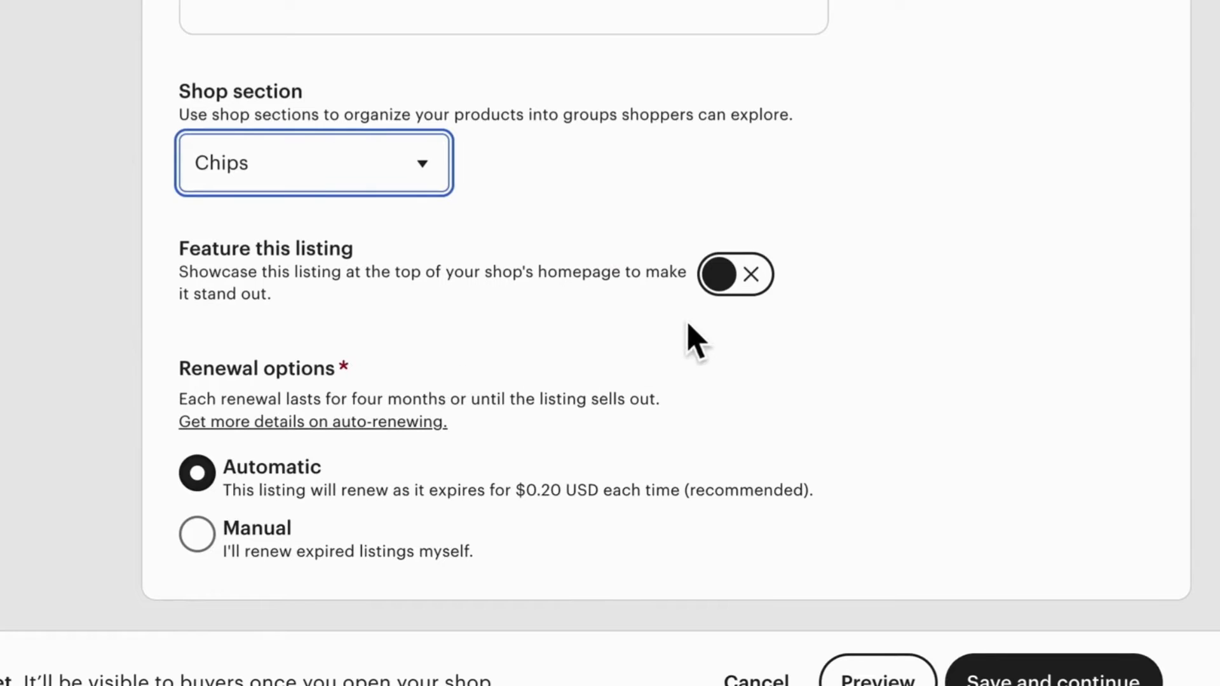
click(737, 279)
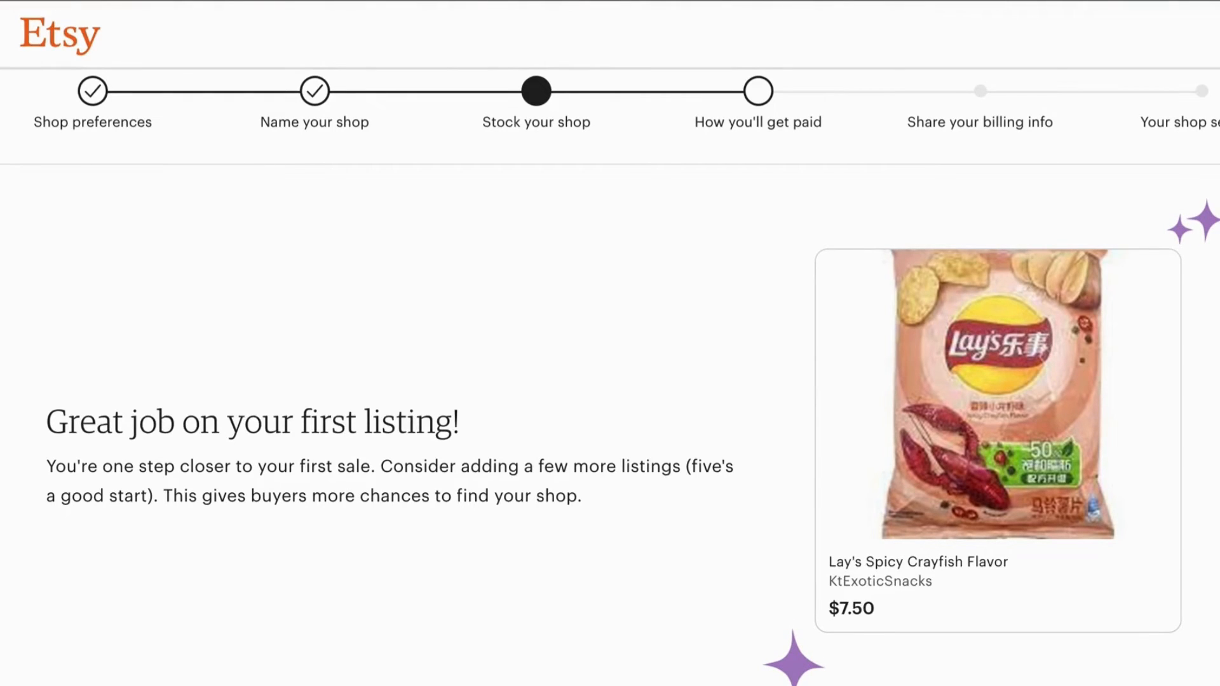
Review the first-listing confirmation and scroll through the How you'll get paid onboarding form
scroll(1213, 566, down, 2)
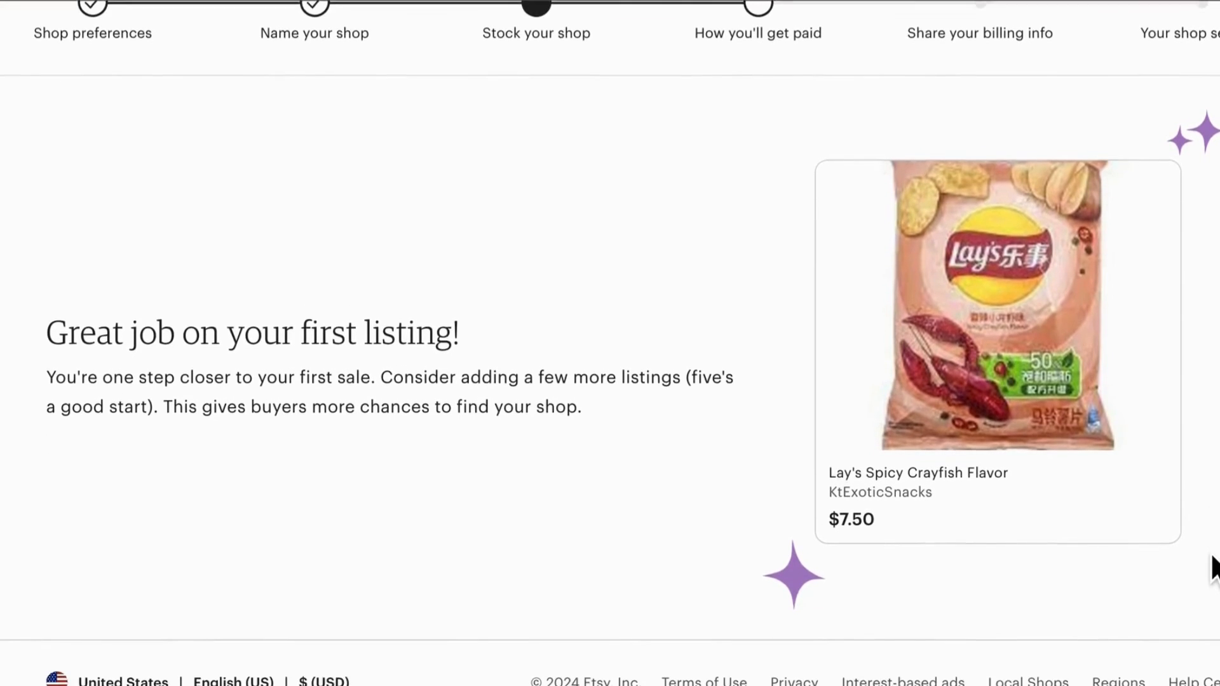
scroll(1213, 566, up, 2)
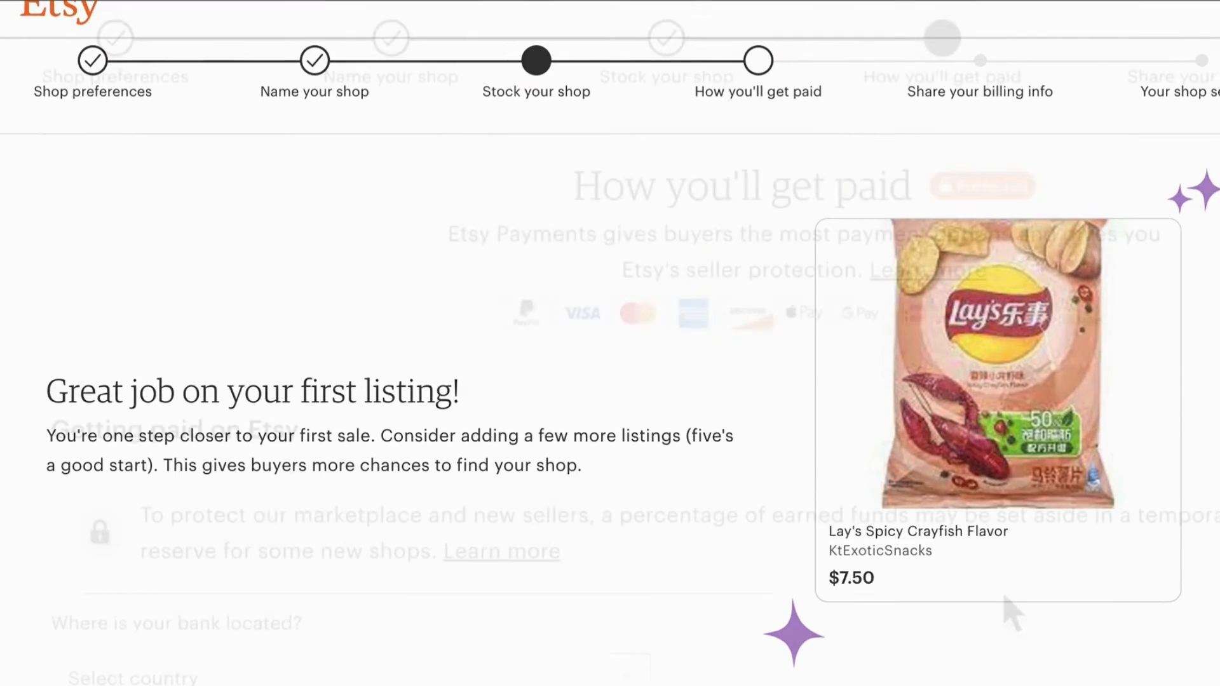
scroll(1004, 623, down, 1)
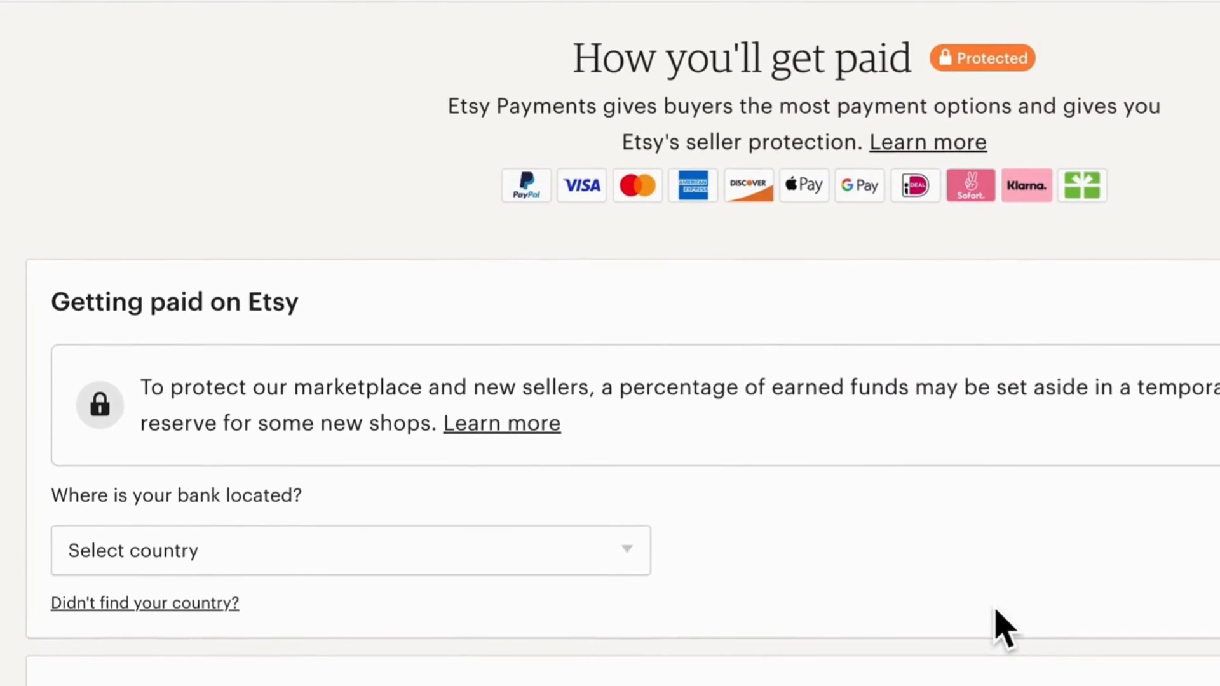
scroll(1003, 625, down, 5)
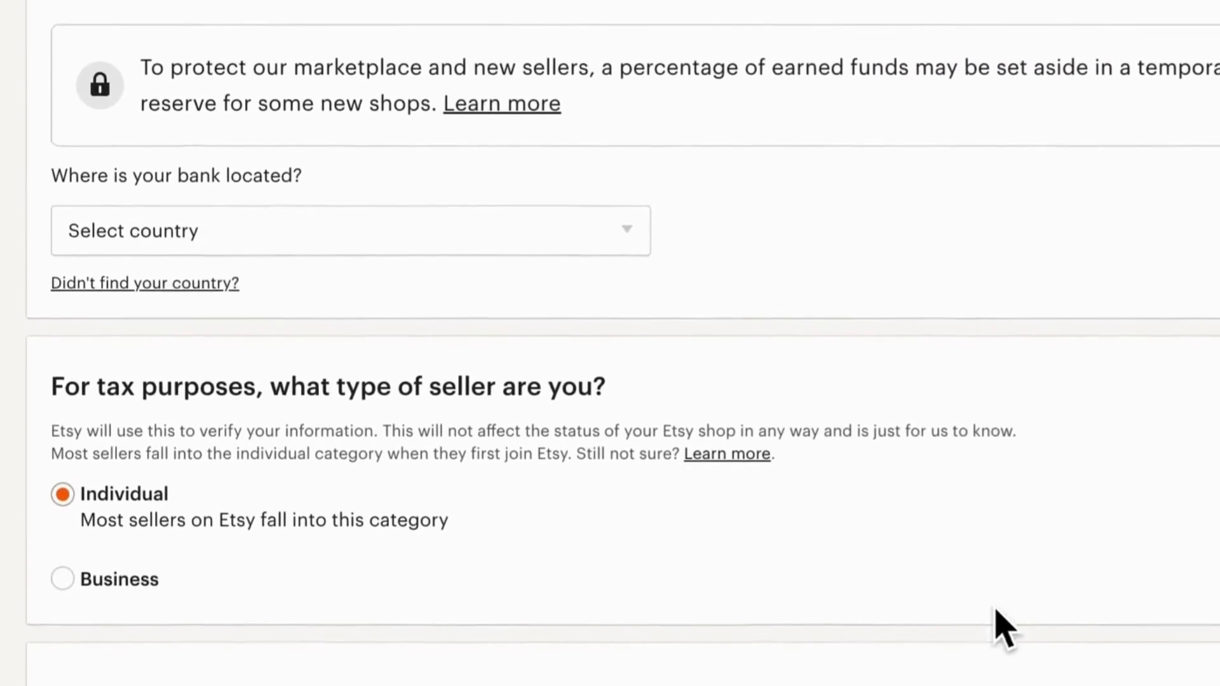
scroll(1003, 628, down, 5)
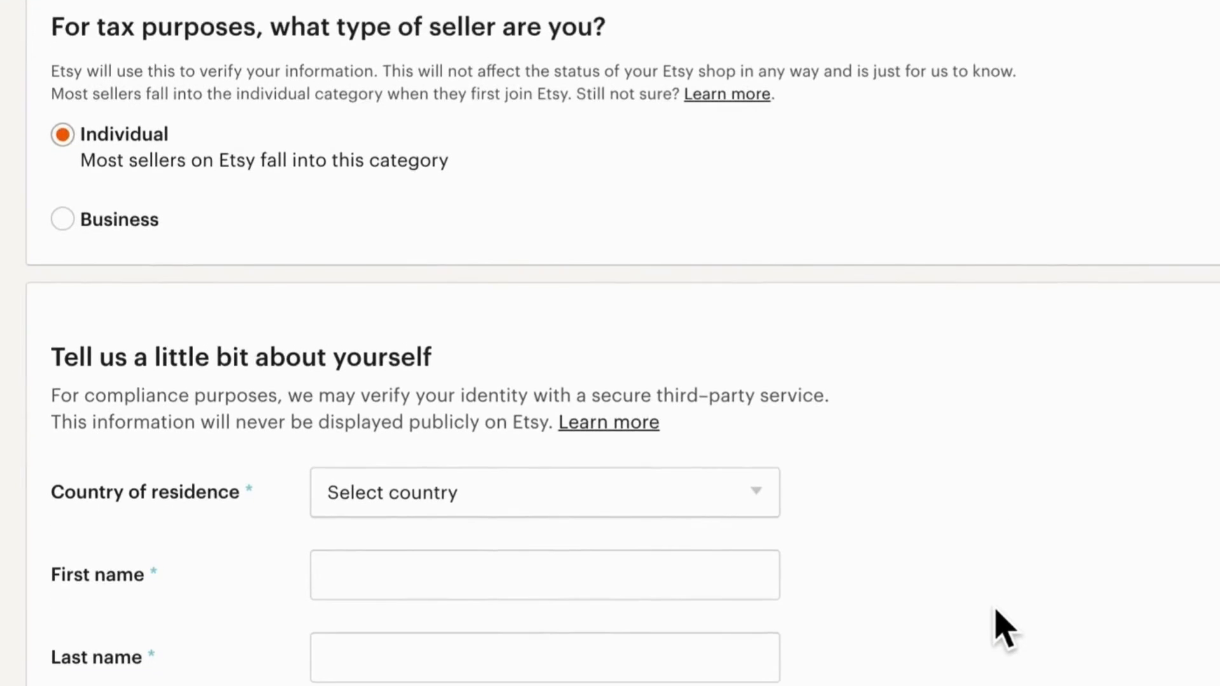
scroll(1004, 631, down, 2)
scroll(1004, 629, down, 1)
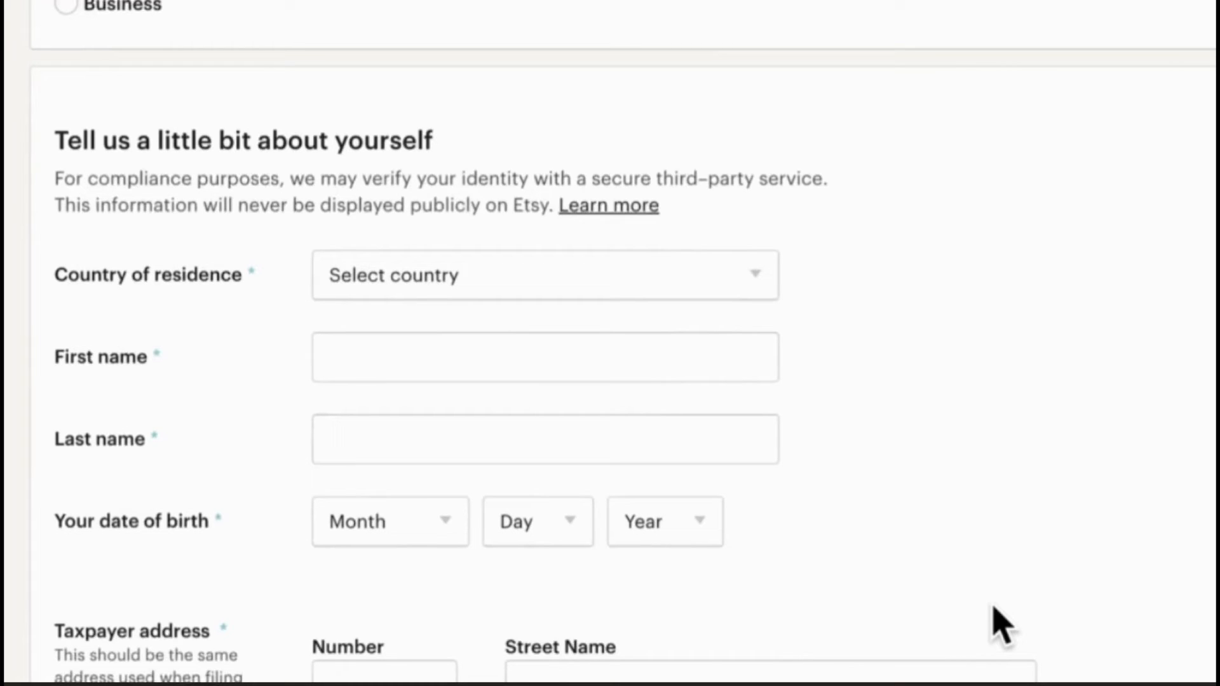
scroll(994, 608, down, 5)
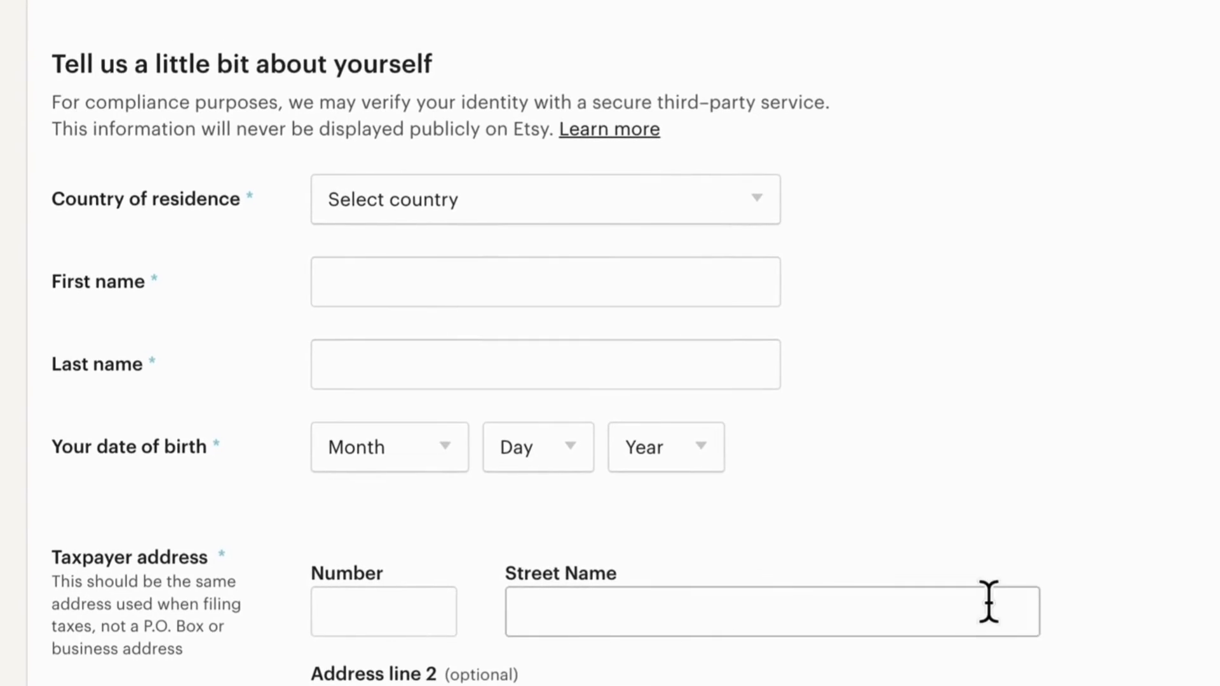
scroll(994, 613, down, 6)
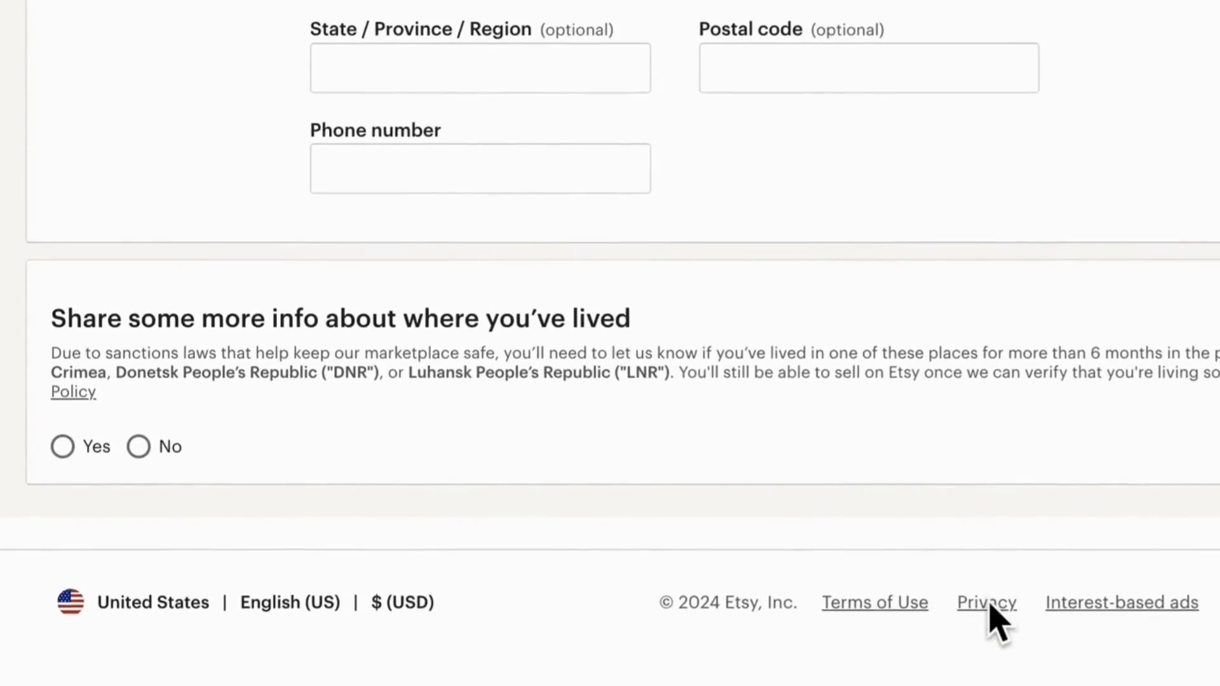
scroll(991, 619, up, 3)
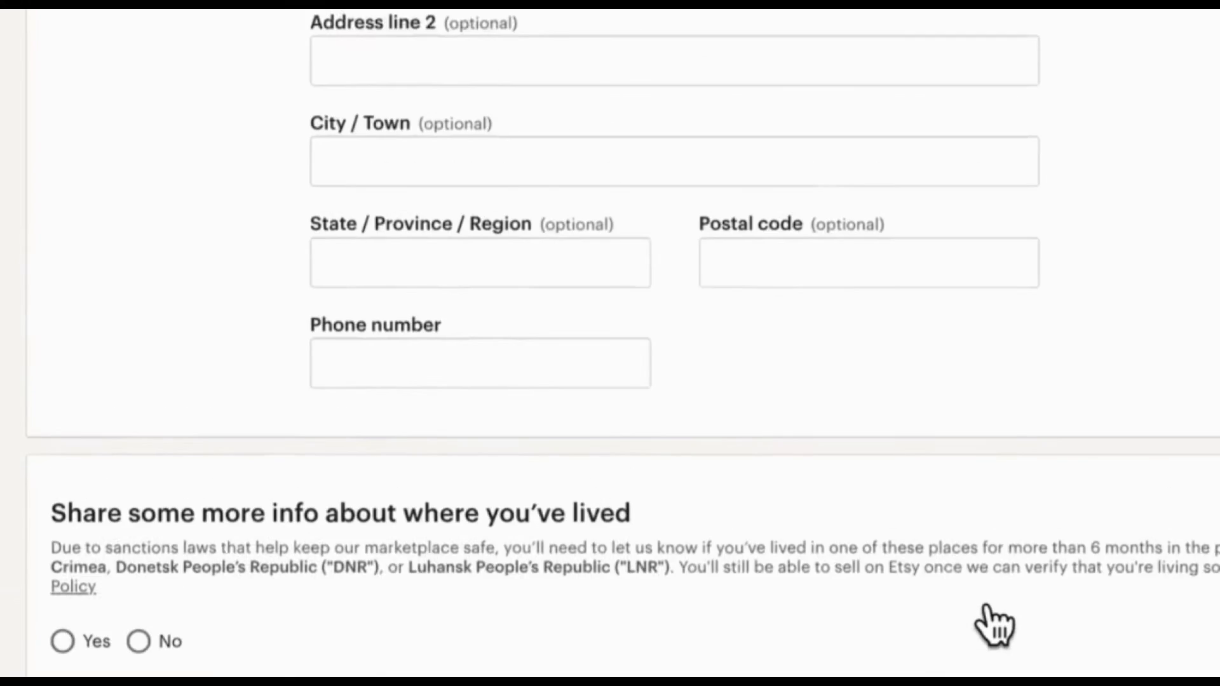
scroll(991, 622, up, 15)
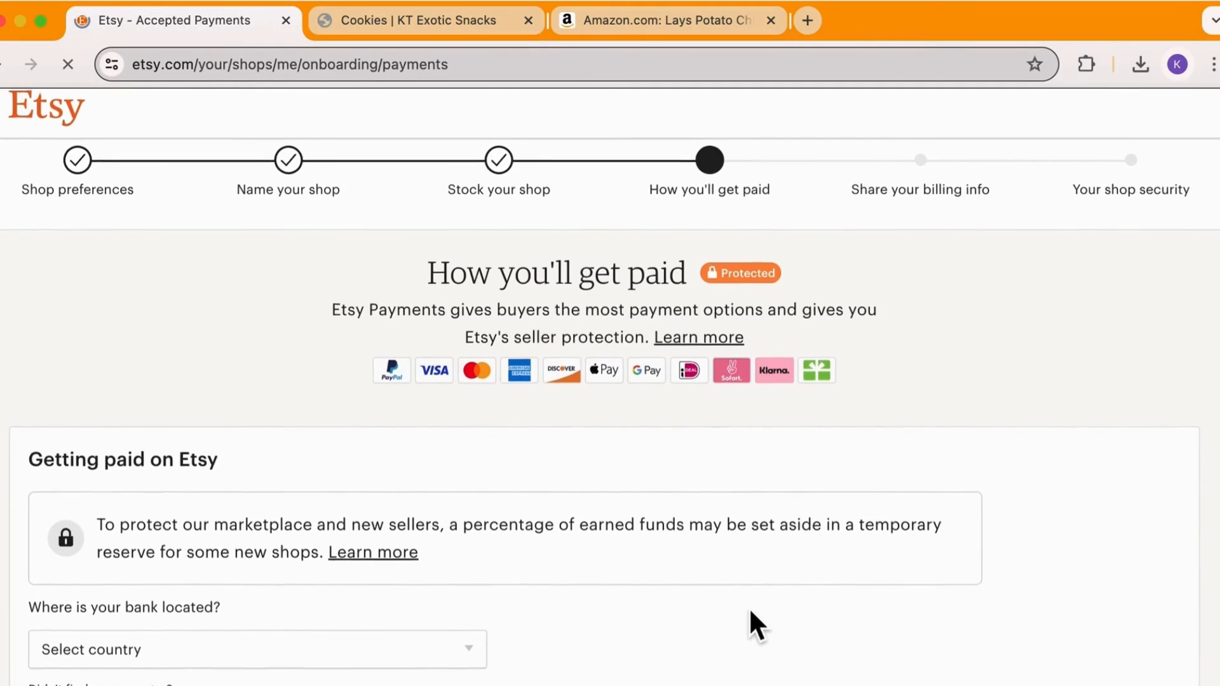
scroll(749, 607, down, 3)
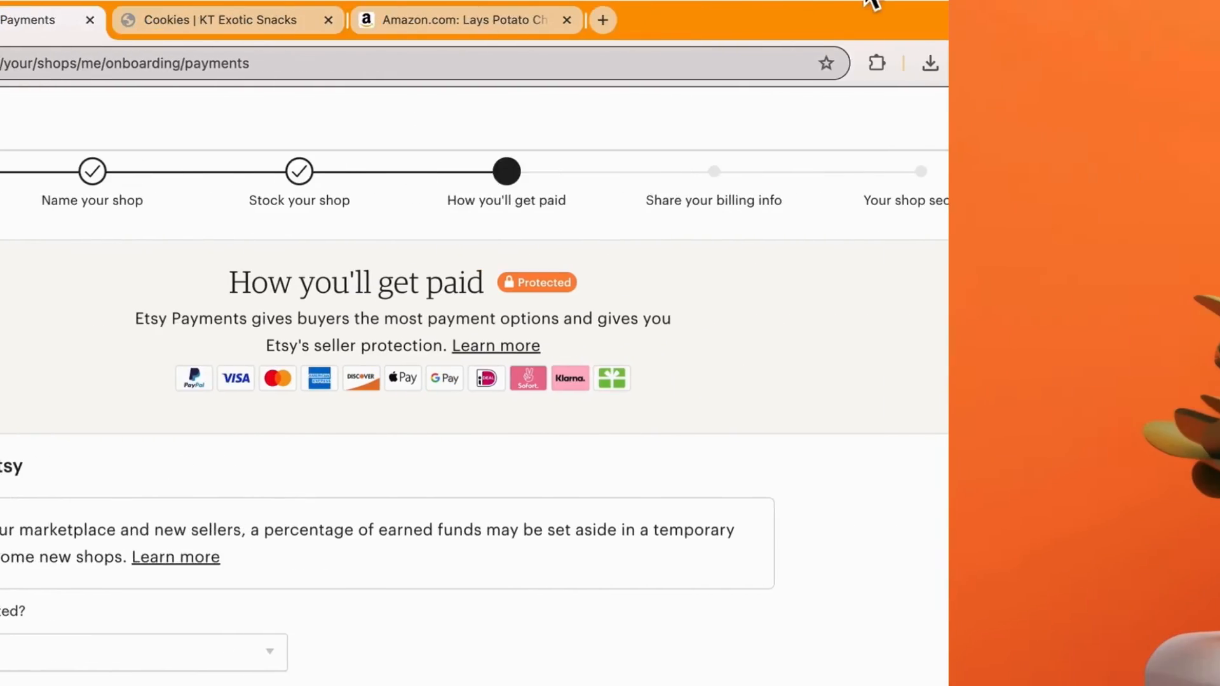